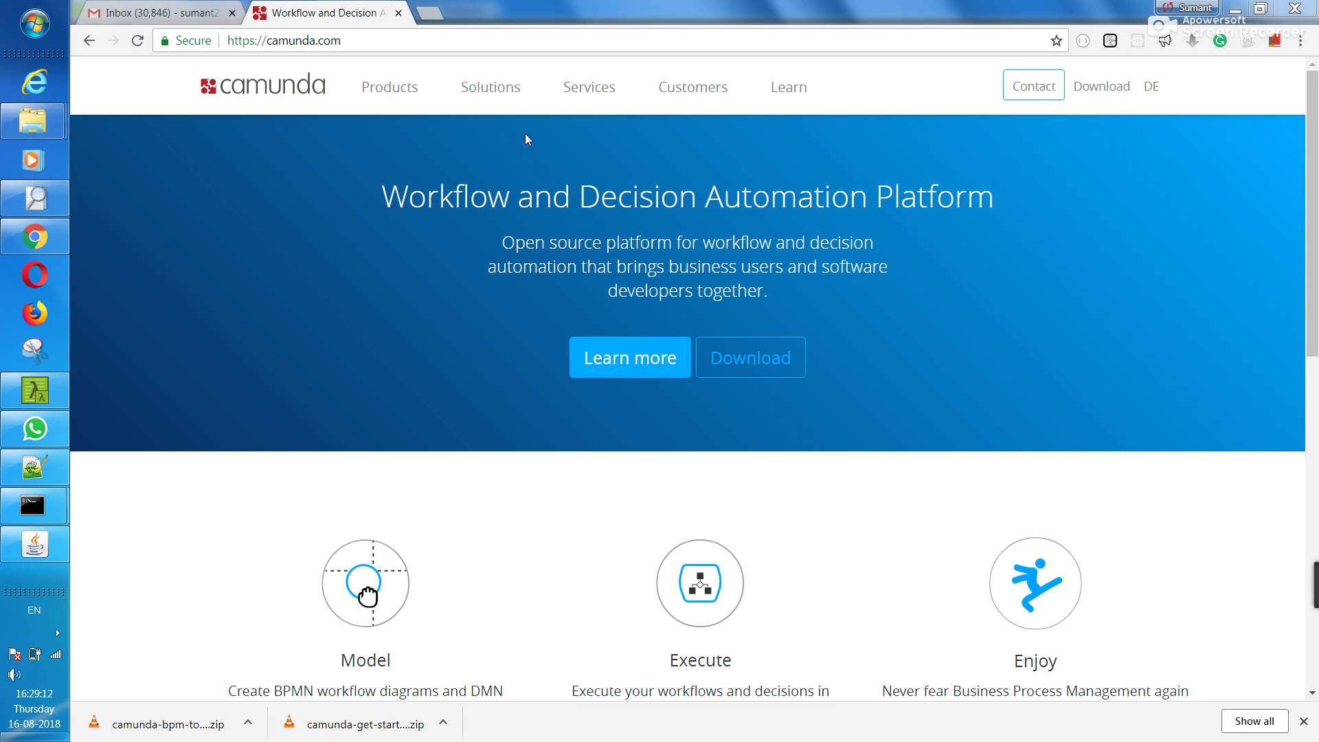
# Step: Go to the Camunda download page from camunda.com and view its Installation Steps section
pyautogui.click(1100, 87)
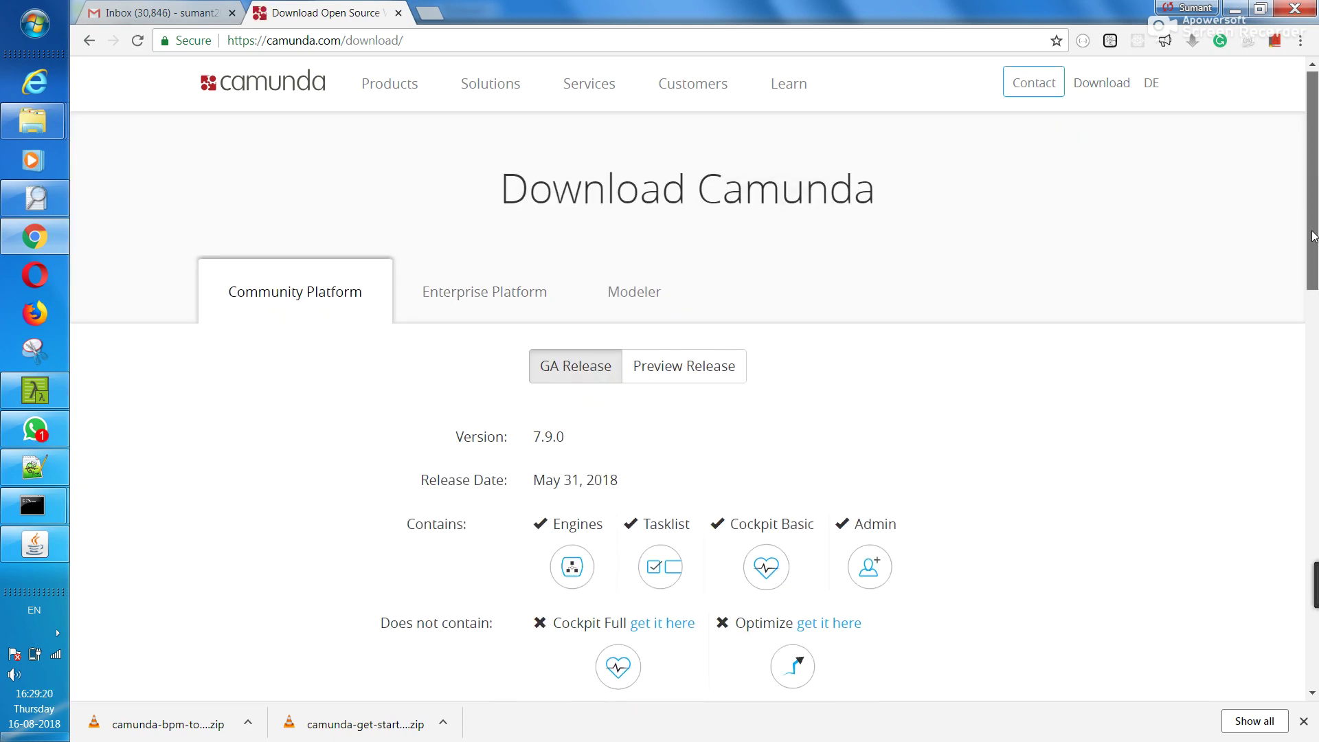
pyautogui.moveTo(1310, 232); pyautogui.dragTo(1310, 493)
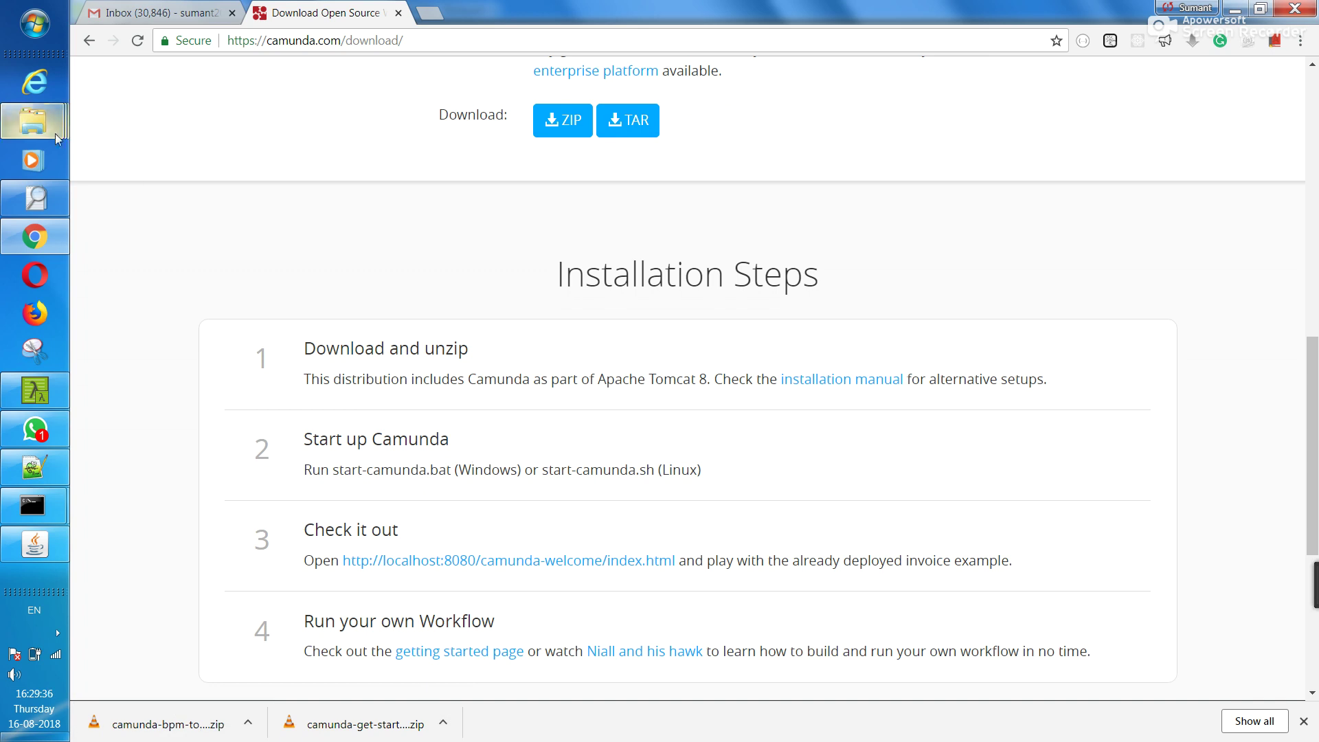
# Step: Check the jdk1.8.0_45 and jdk-10.0.1 bin folder windows, then switch to the command prompt
pyautogui.moveTo(33, 122)
pyautogui.click(215, 223)
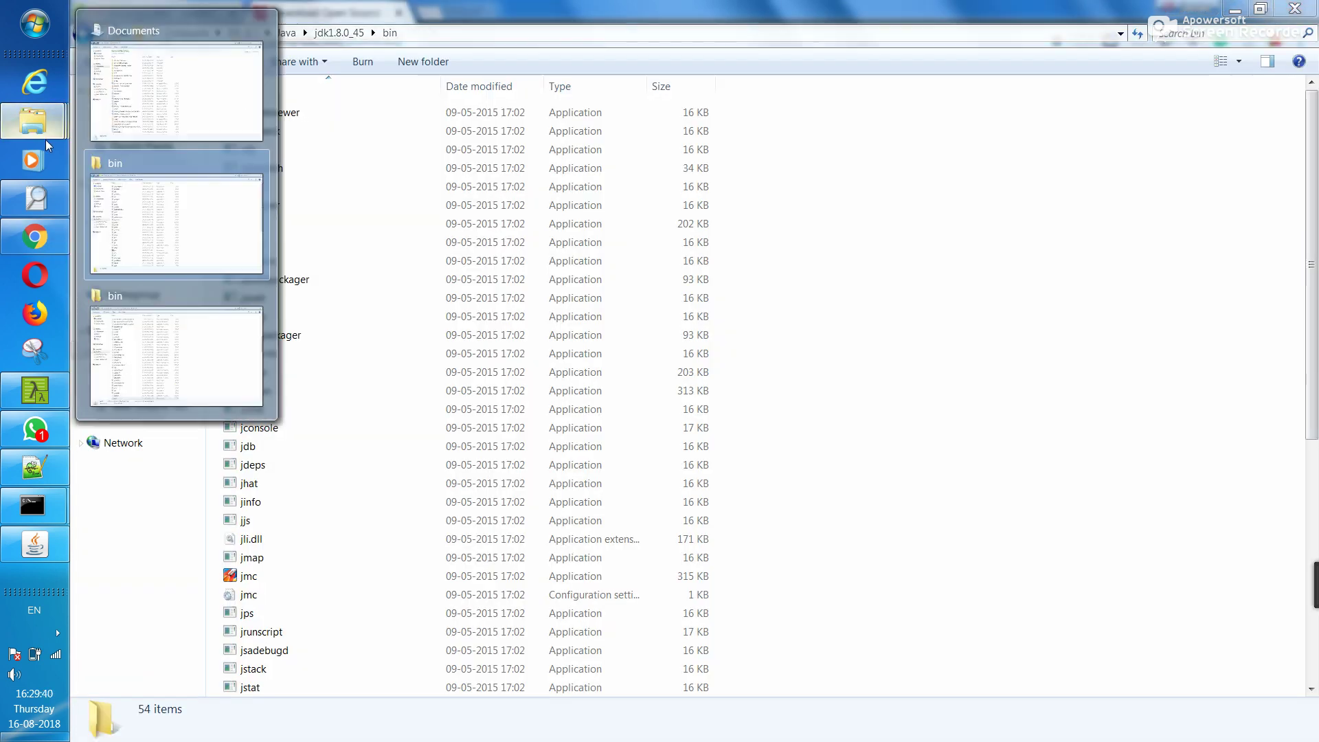
pyautogui.click(165, 383)
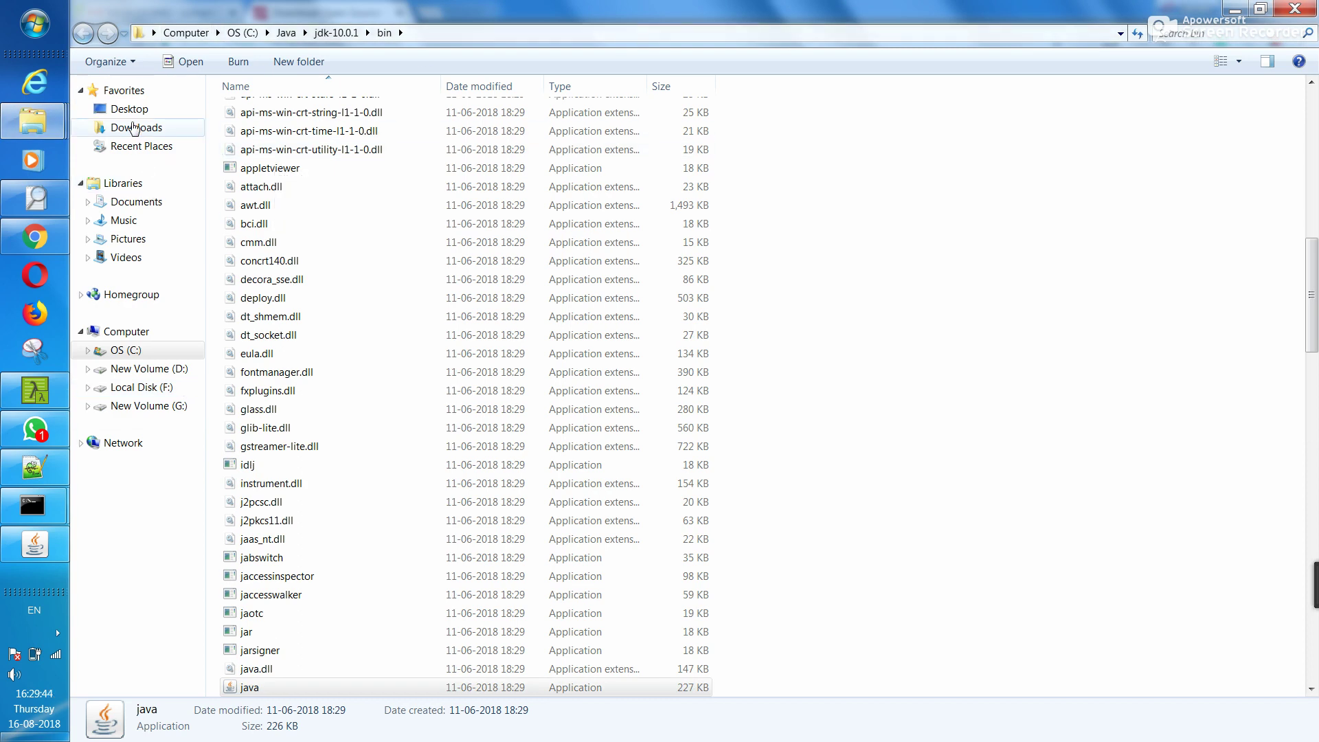
pyautogui.hotkey('alt', 'Tab')
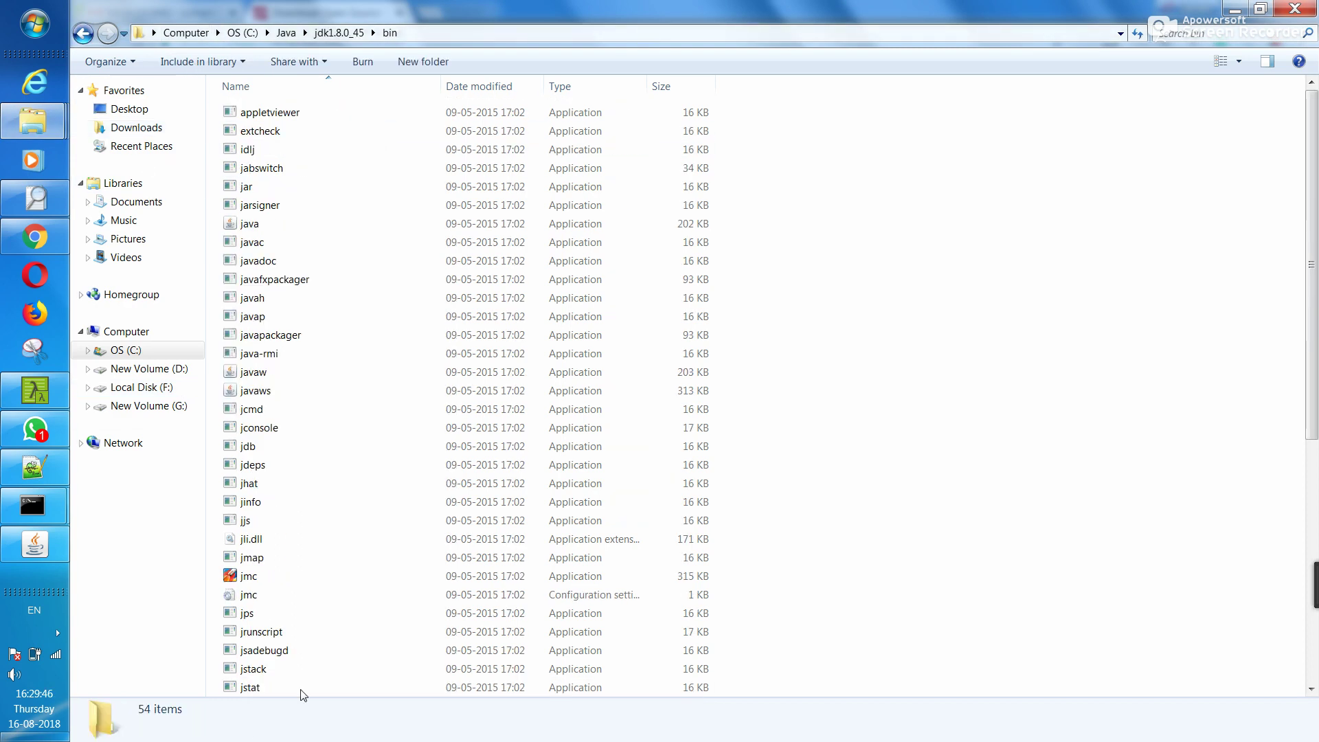
pyautogui.hotkey('alt', 'Tab')
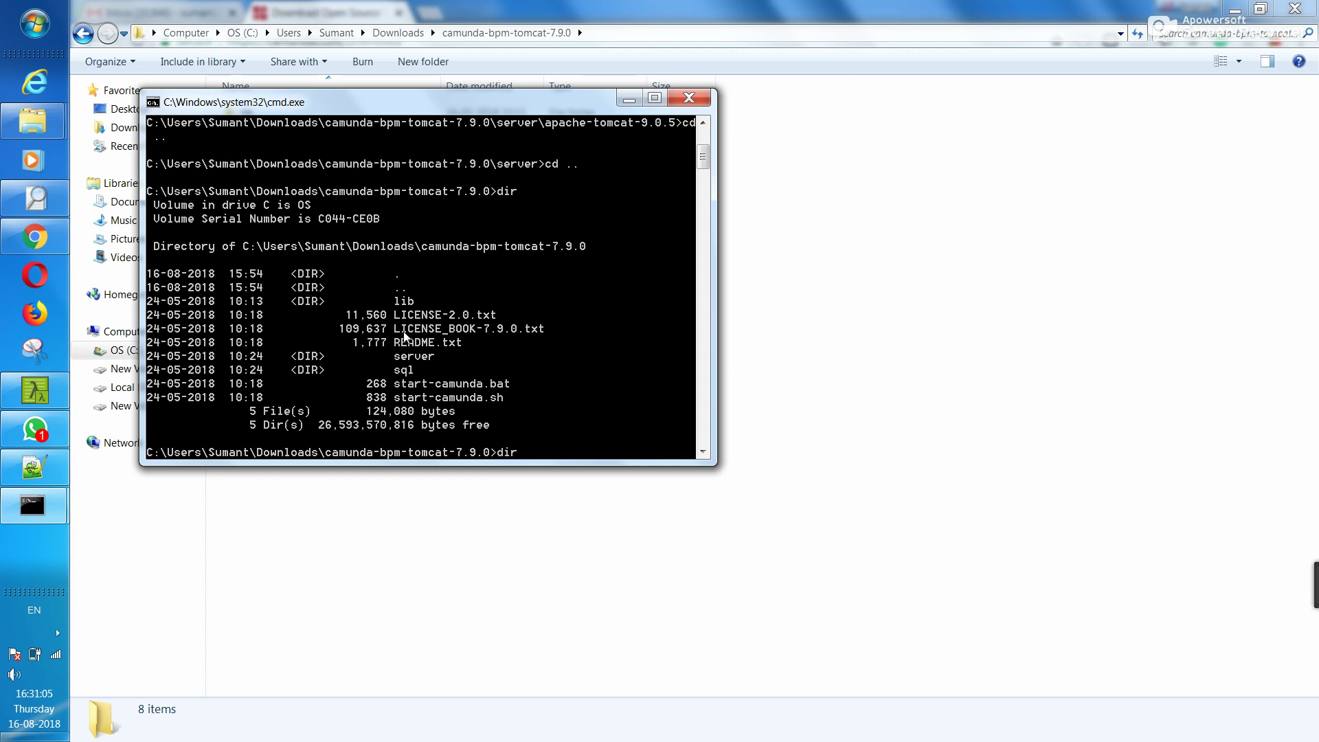
# Step: In the second cmd window, browse command history past set JAVA_HOME and startup.bat, clearing each recall
pyautogui.press('Up')
pyautogui.press('Down')
pyautogui.moveTo(32, 506)
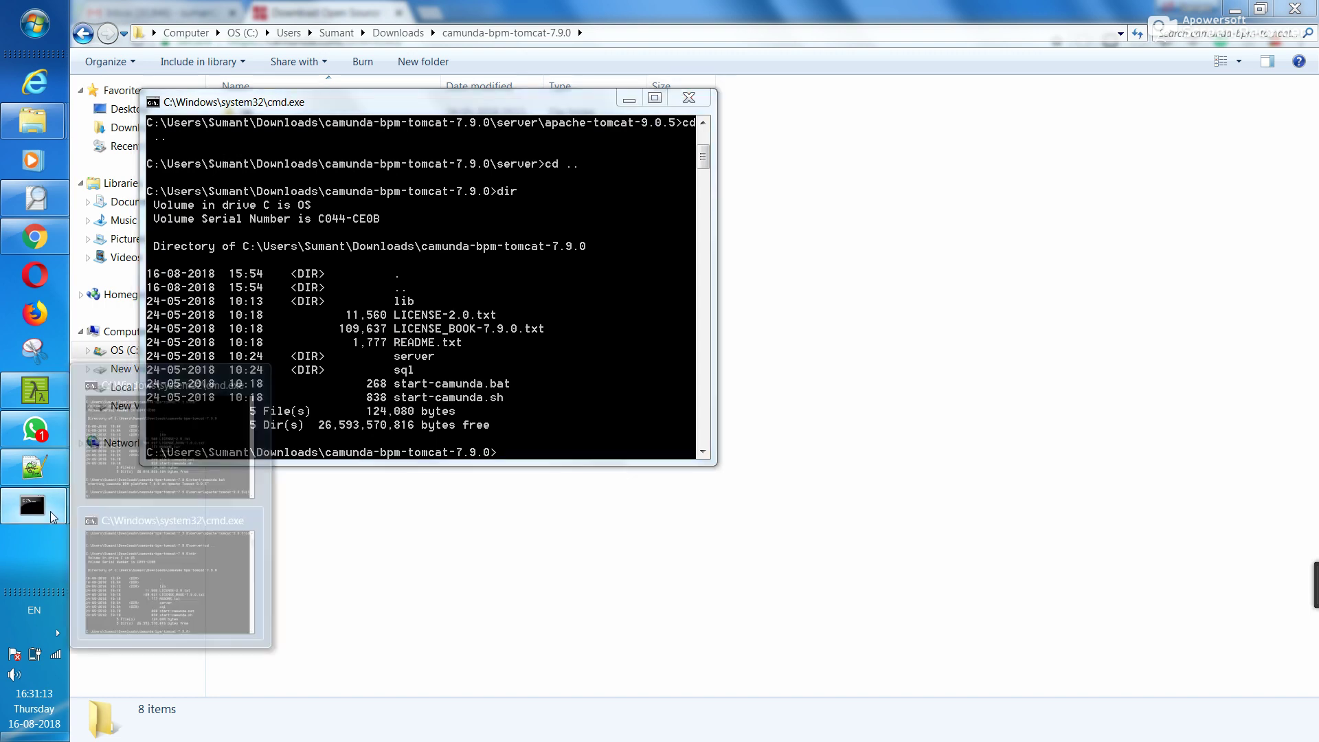
pyautogui.click(171, 577)
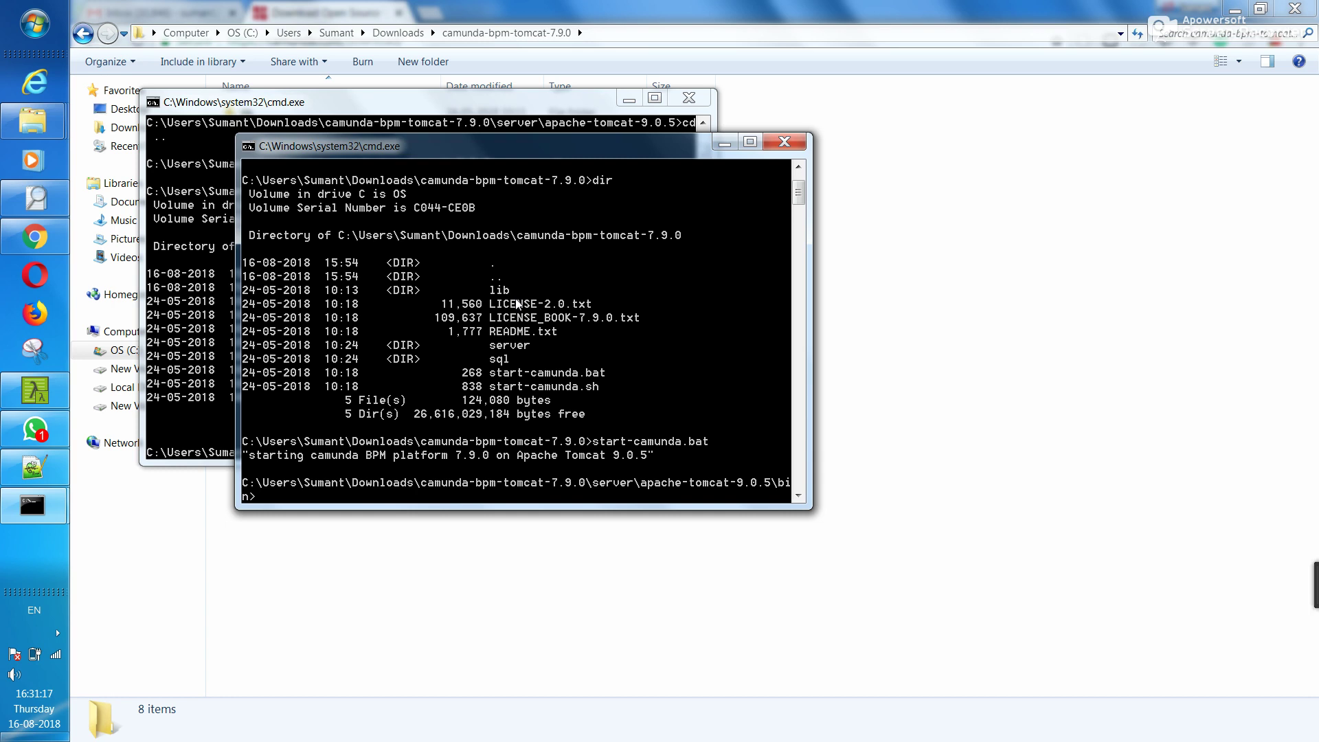
pyautogui.press('Up')
pyautogui.press('Escape')
pyautogui.write('start')
pyautogui.write('up.bat')
pyautogui.press('Up')
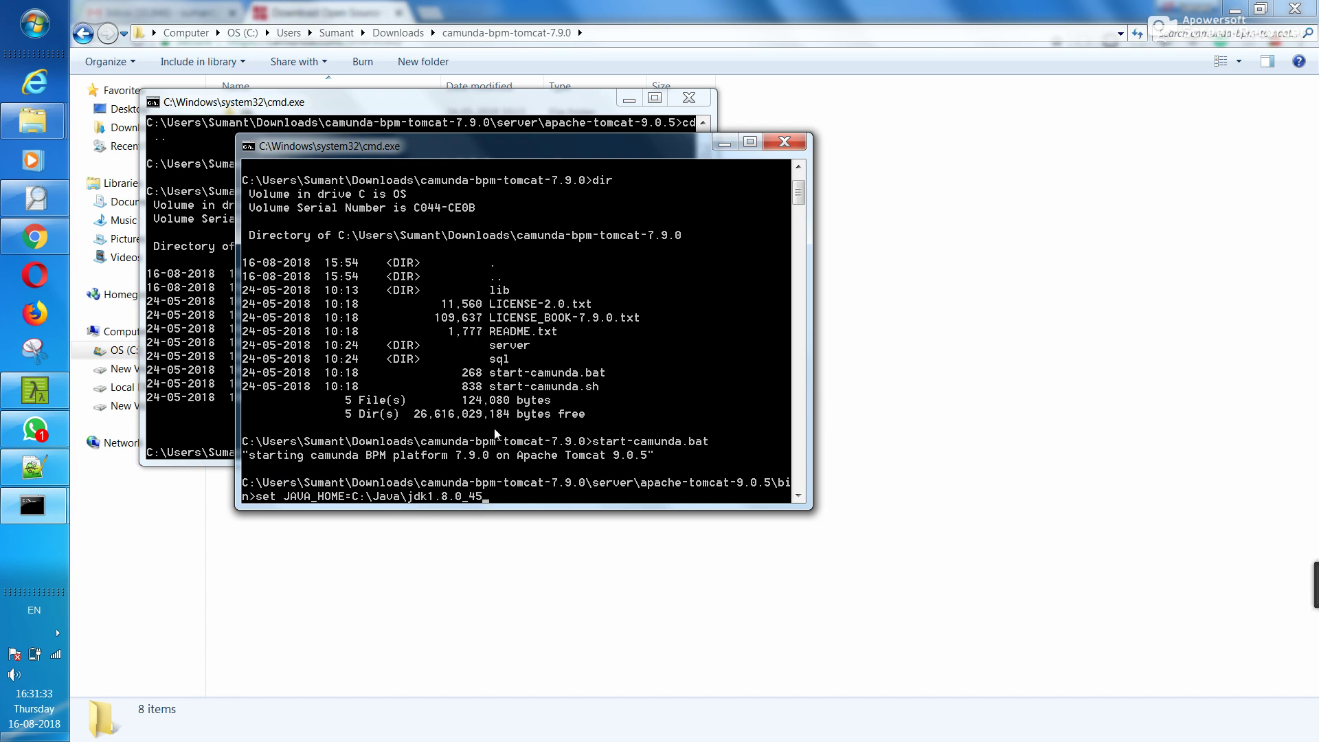
pyautogui.press('Up')
pyautogui.press('BackSpace')
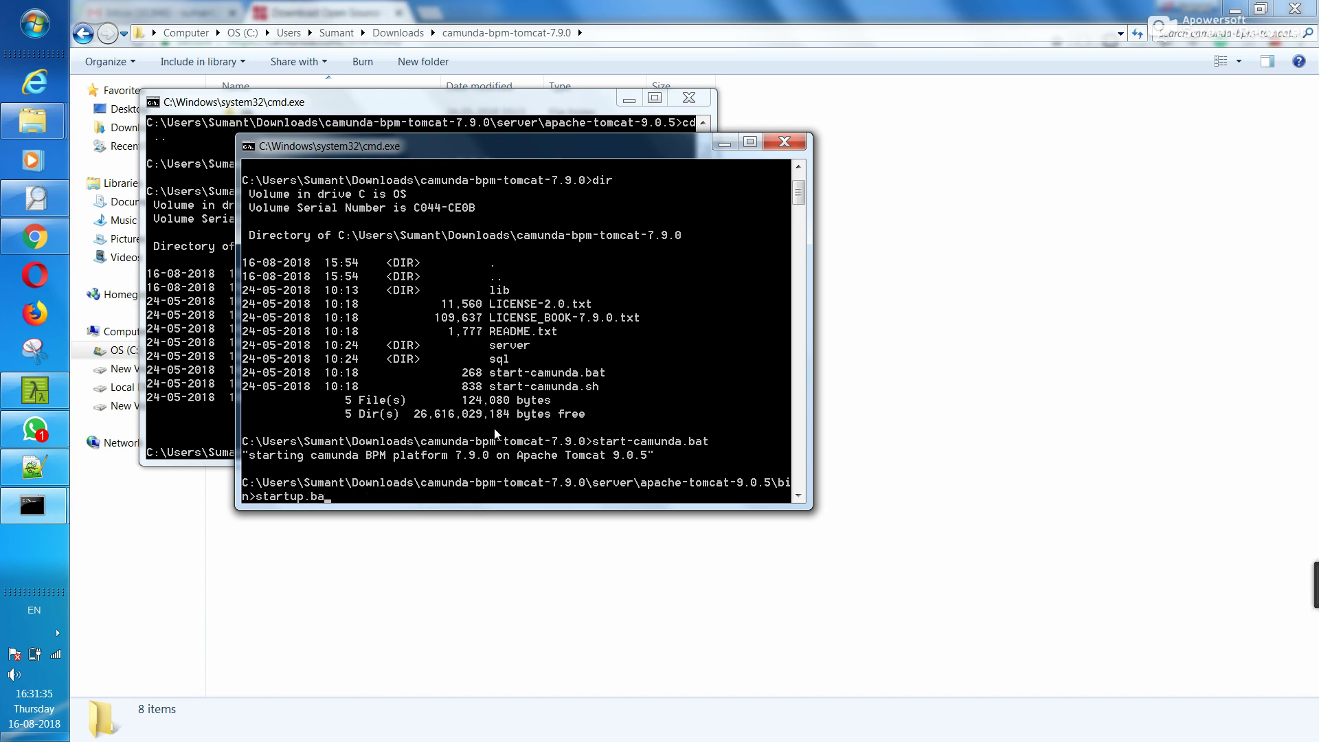
pyautogui.press('BackSpace')
pyautogui.press('BackSpace')
pyautogui.press('BackSpace')
pyautogui.write('..')
# Step: Run cd .. up to camunda-bpm-tomcat-7.9.0, list it with dir, and complete start-camunda.bat at the prompt
pyautogui.press('Return')
pyautogui.write('cd ..')
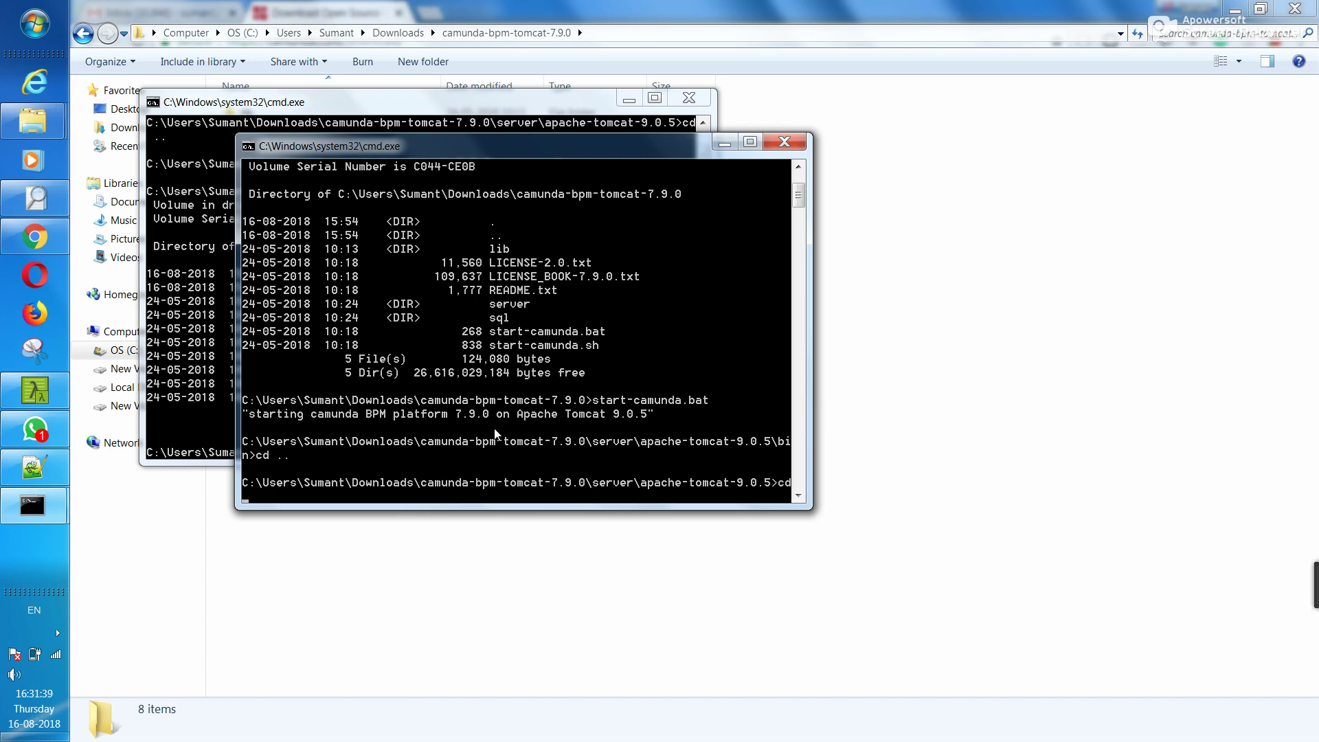
pyautogui.press('Return')
pyautogui.write('..')
pyautogui.press('Return')
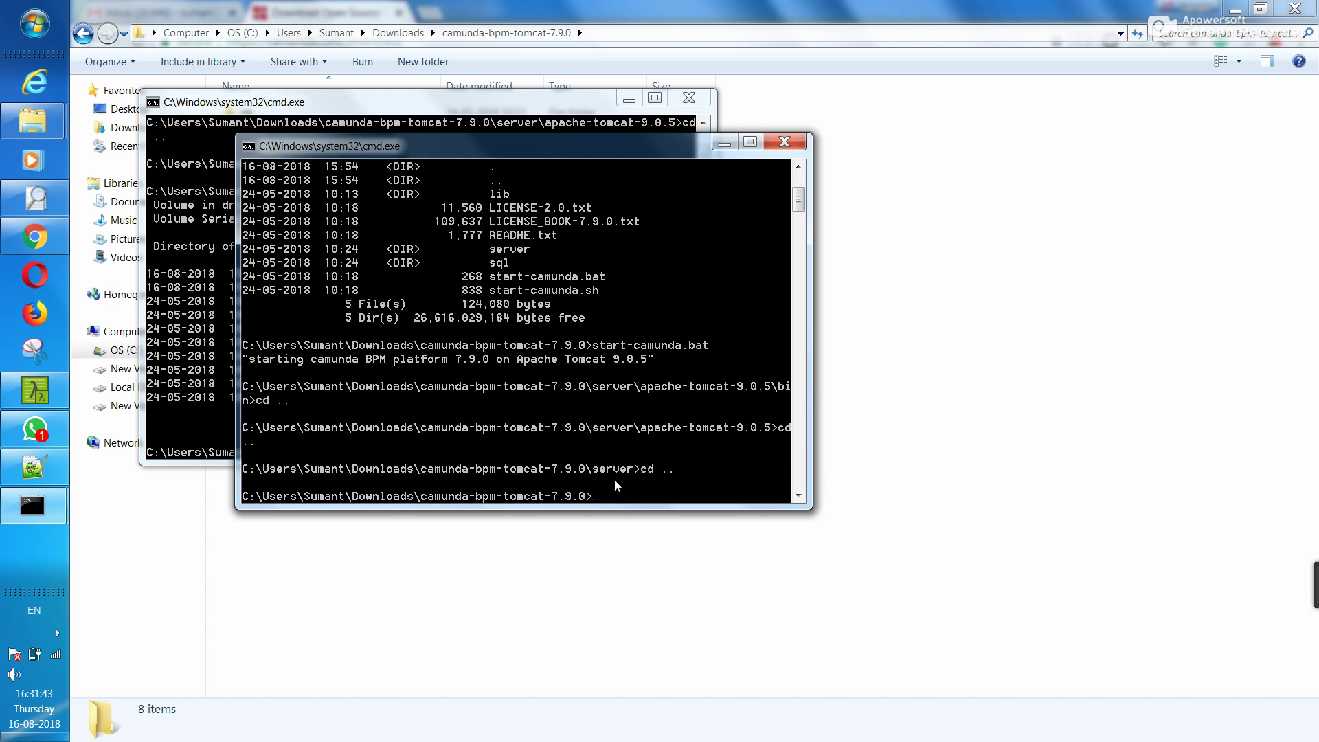
pyautogui.write('di')
pyautogui.write('r')
pyautogui.press('Return')
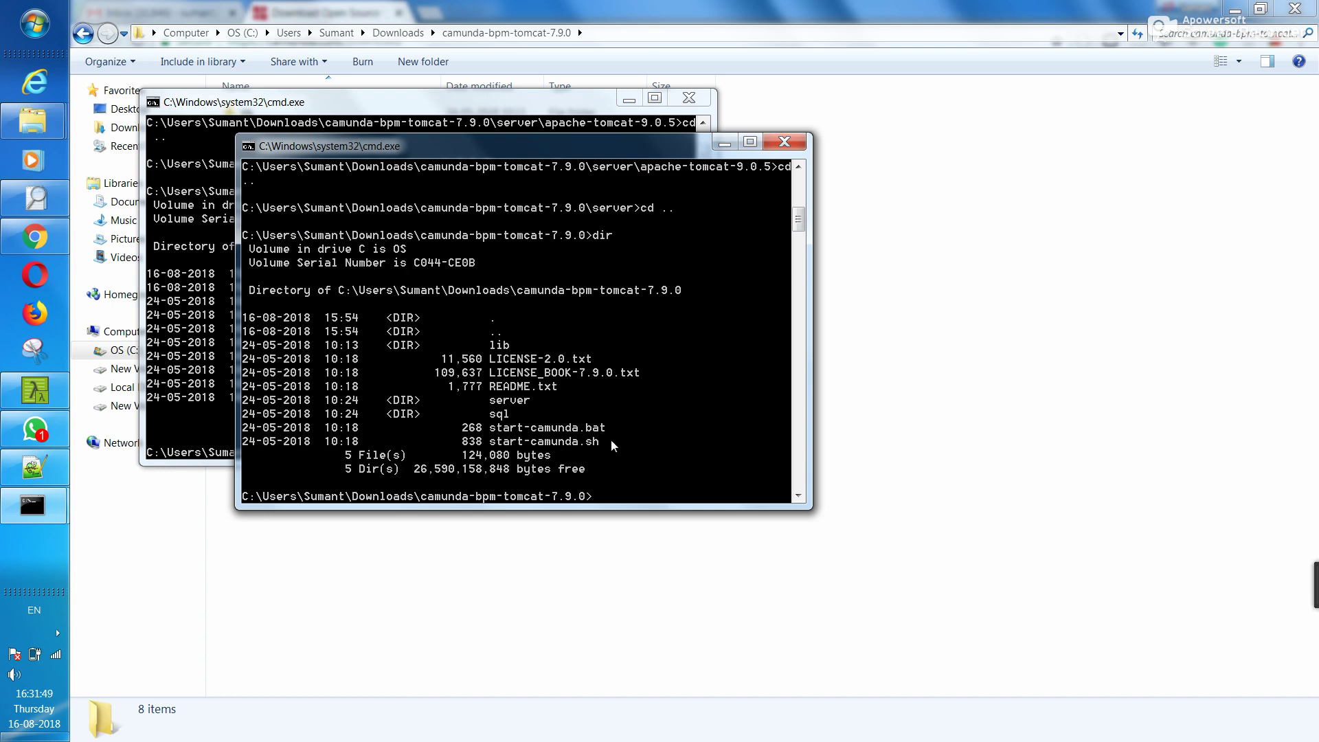
pyautogui.write('st')
pyautogui.press('Tab')
# Step: Run start-camunda.bat so Tomcat starts logging, then show thumbnails of the open folder windows
pyautogui.press('Return')
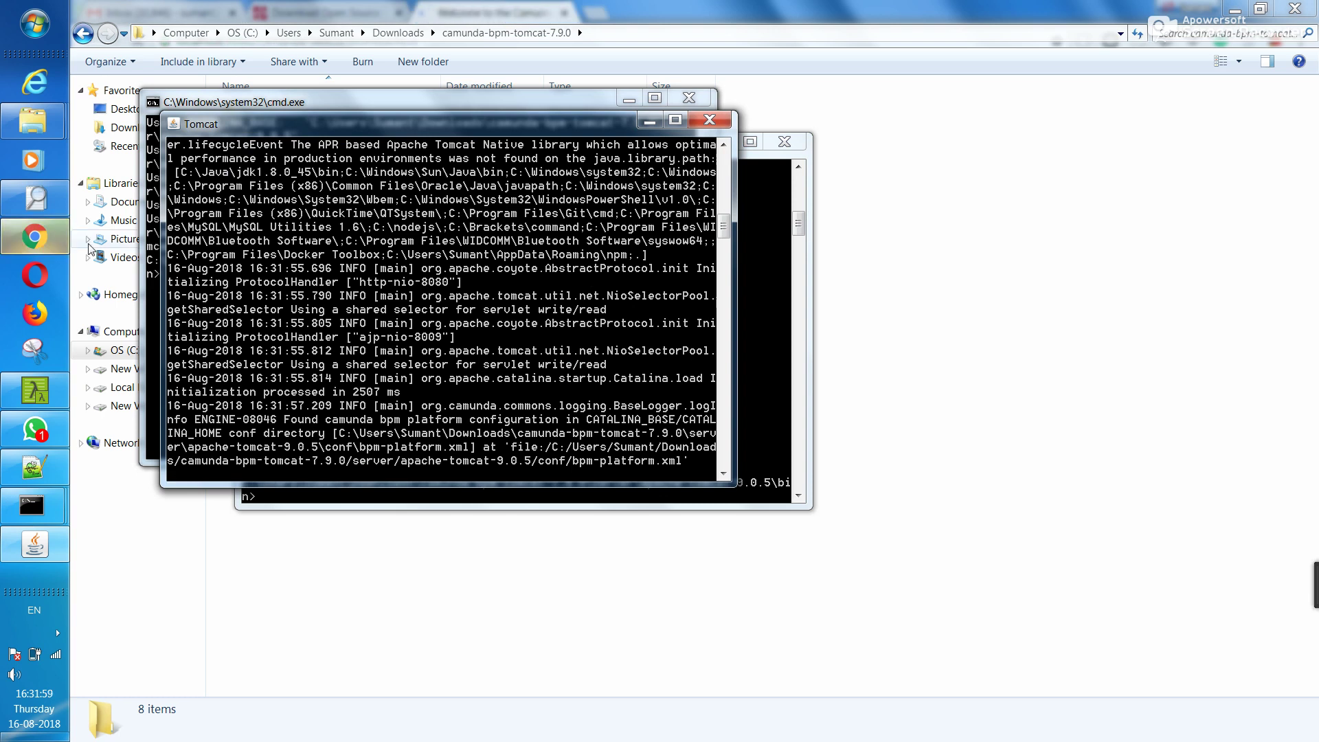
pyautogui.click(35, 238)
pyautogui.hotkey('alt', 'Tab')
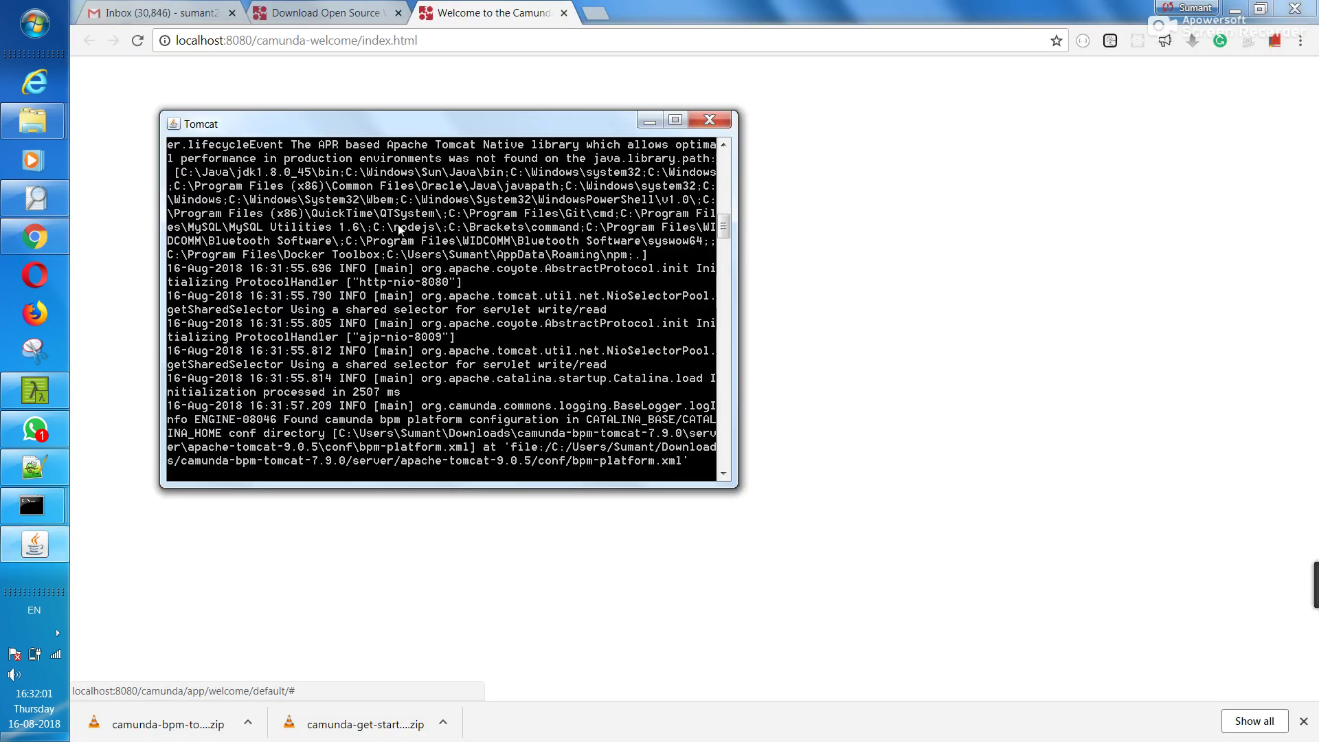
pyautogui.hotkey('alt', 'Tab')
pyautogui.hotkey('alt', 'Tab')
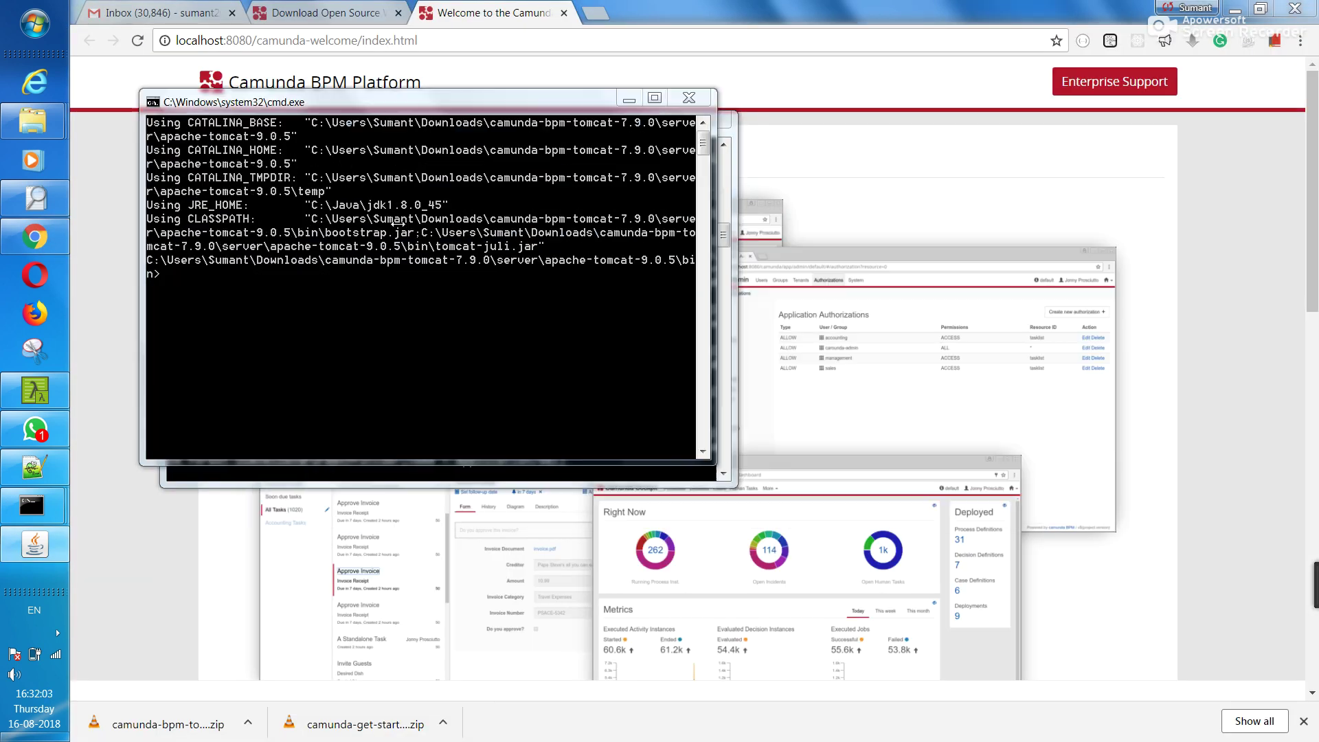
pyautogui.hotkey('alt', 'Tab')
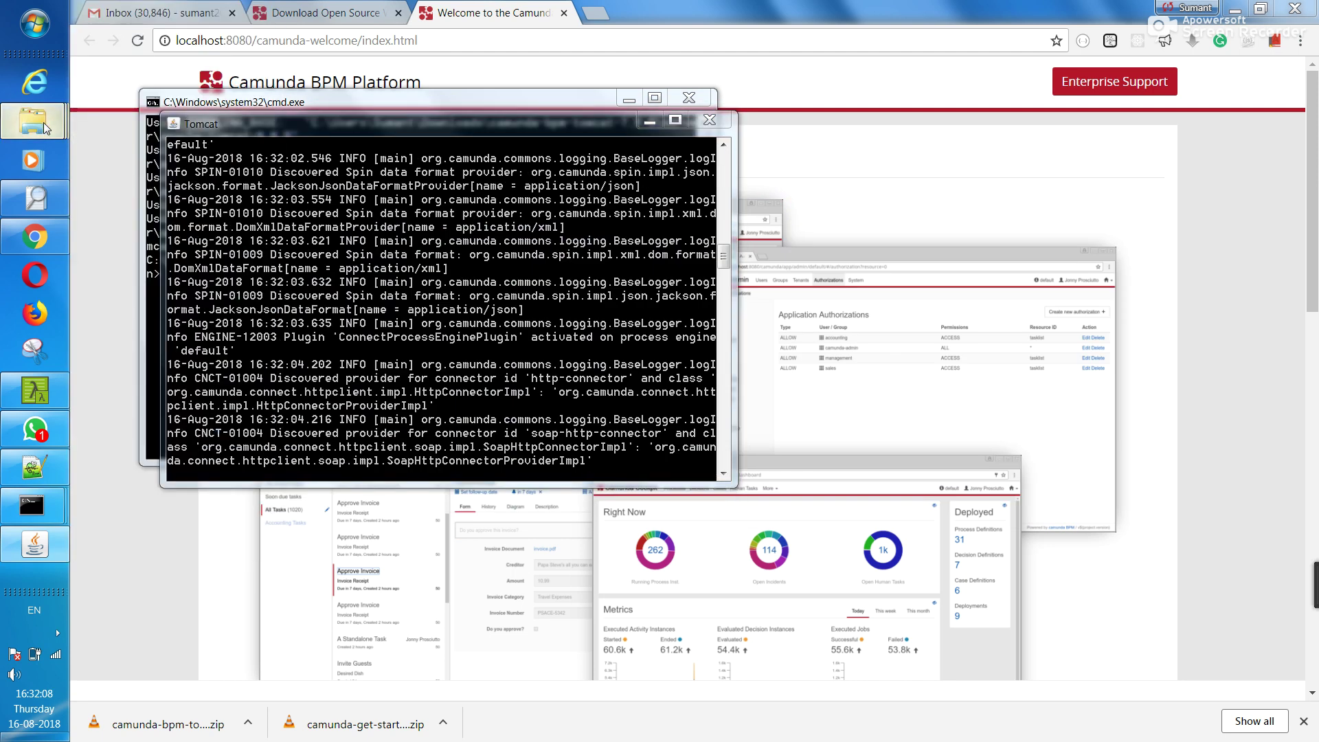
pyautogui.click(45, 126)
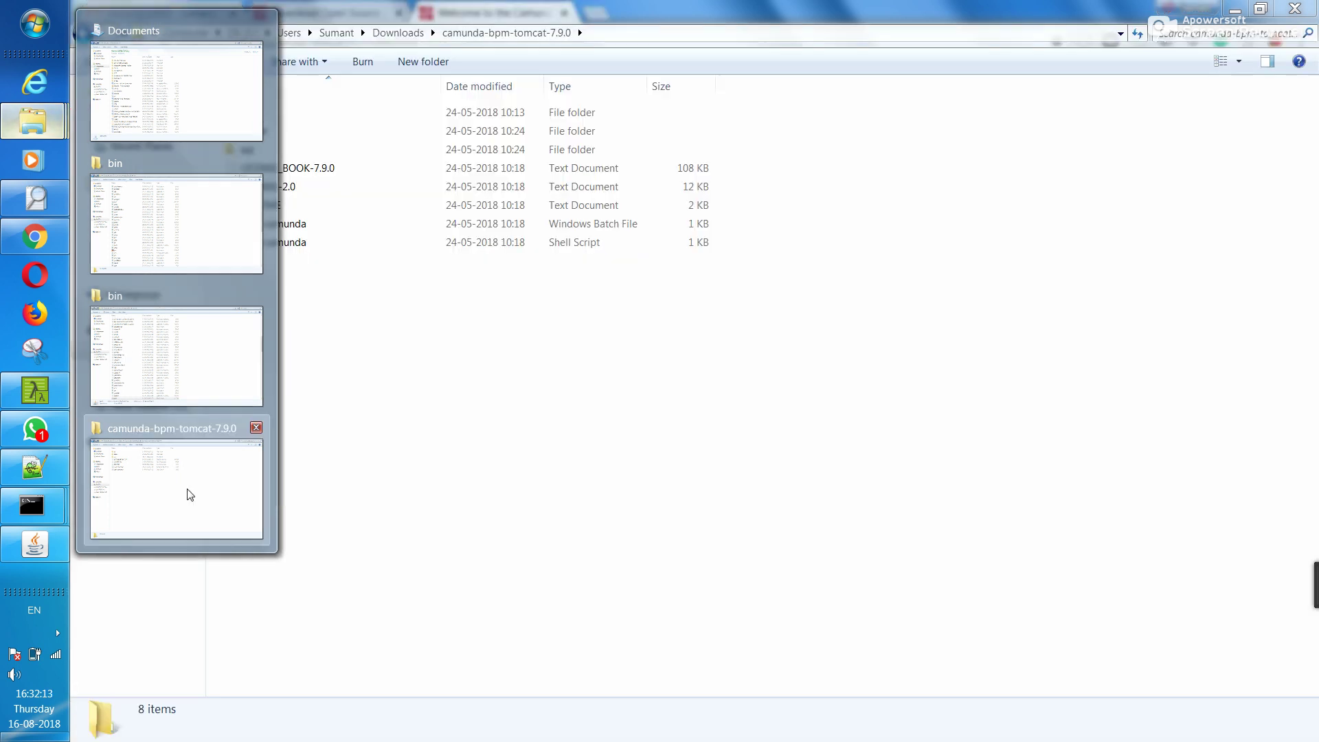
# Step: Browse from camunda-bpm-tomcat-7.9.0 into server > apache-tomcat-9.0.5 > bin
pyautogui.click(190, 492)
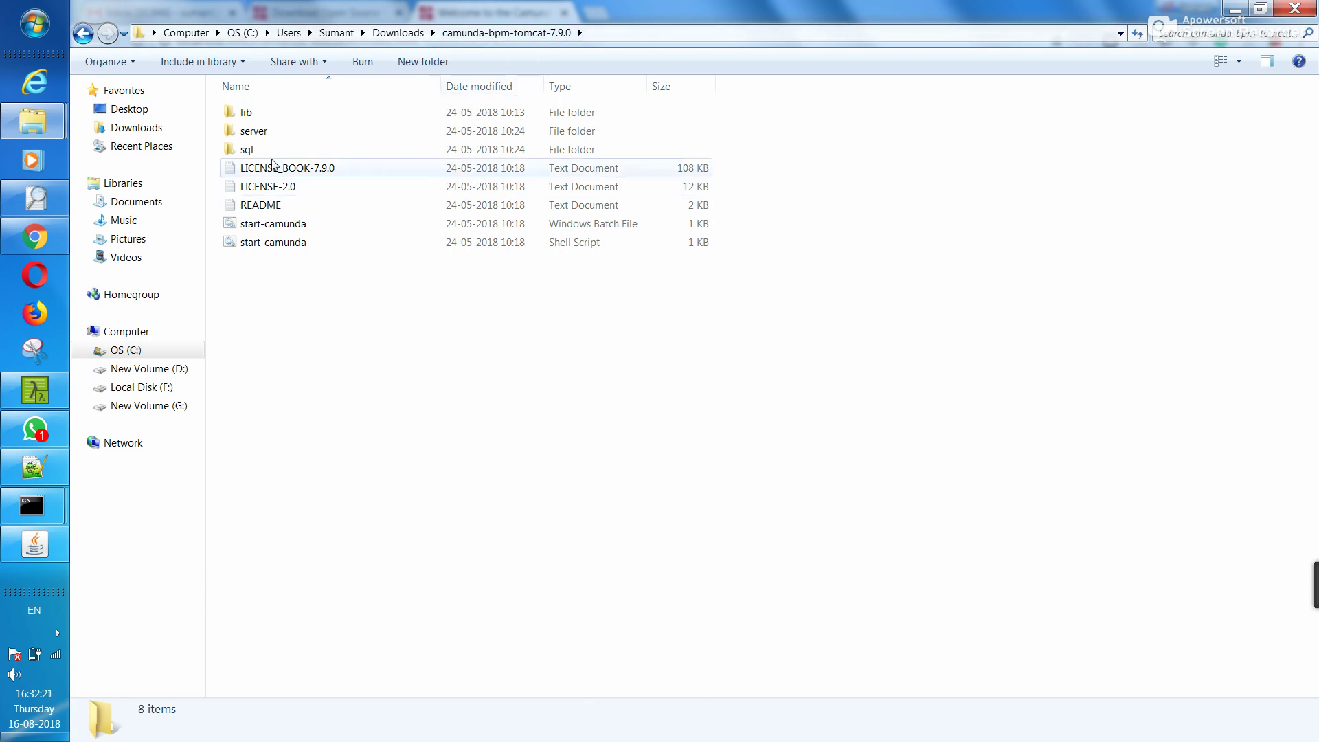
pyautogui.click(257, 134)
pyautogui.doubleClick(257, 134)
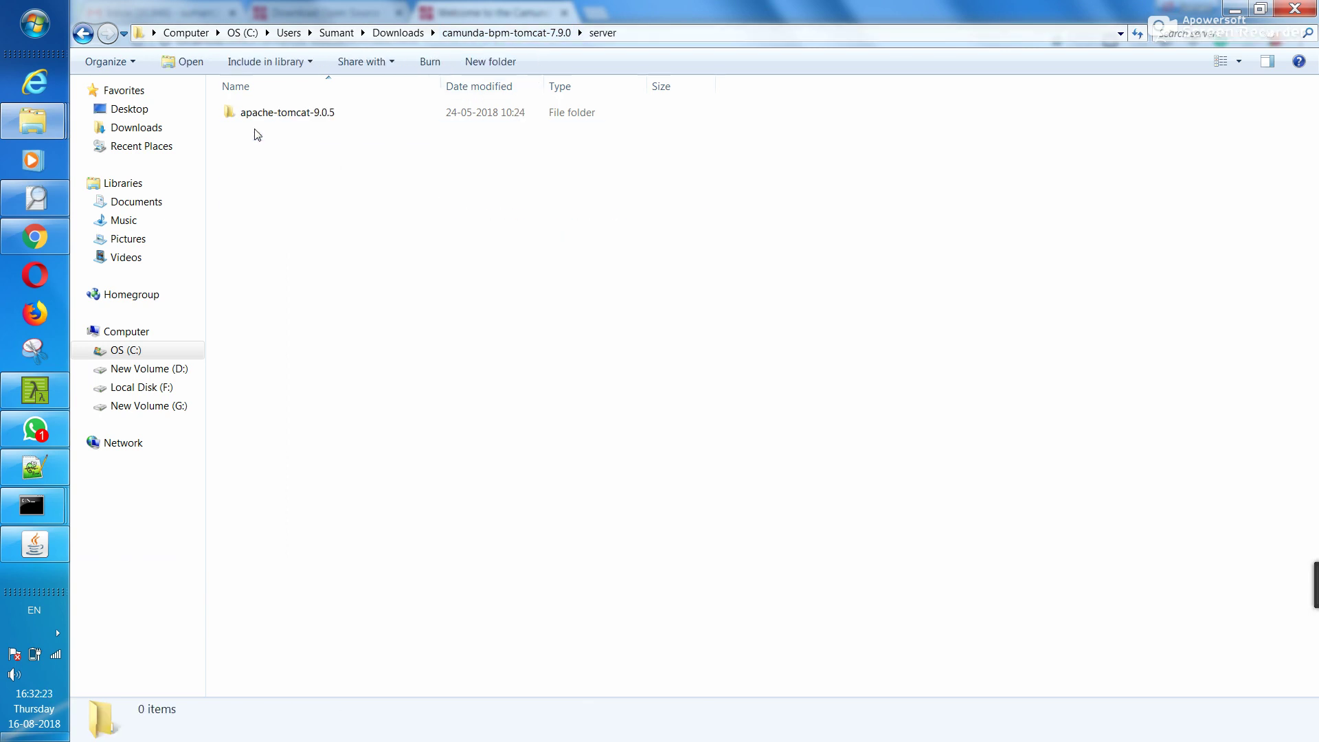
pyautogui.click(293, 115)
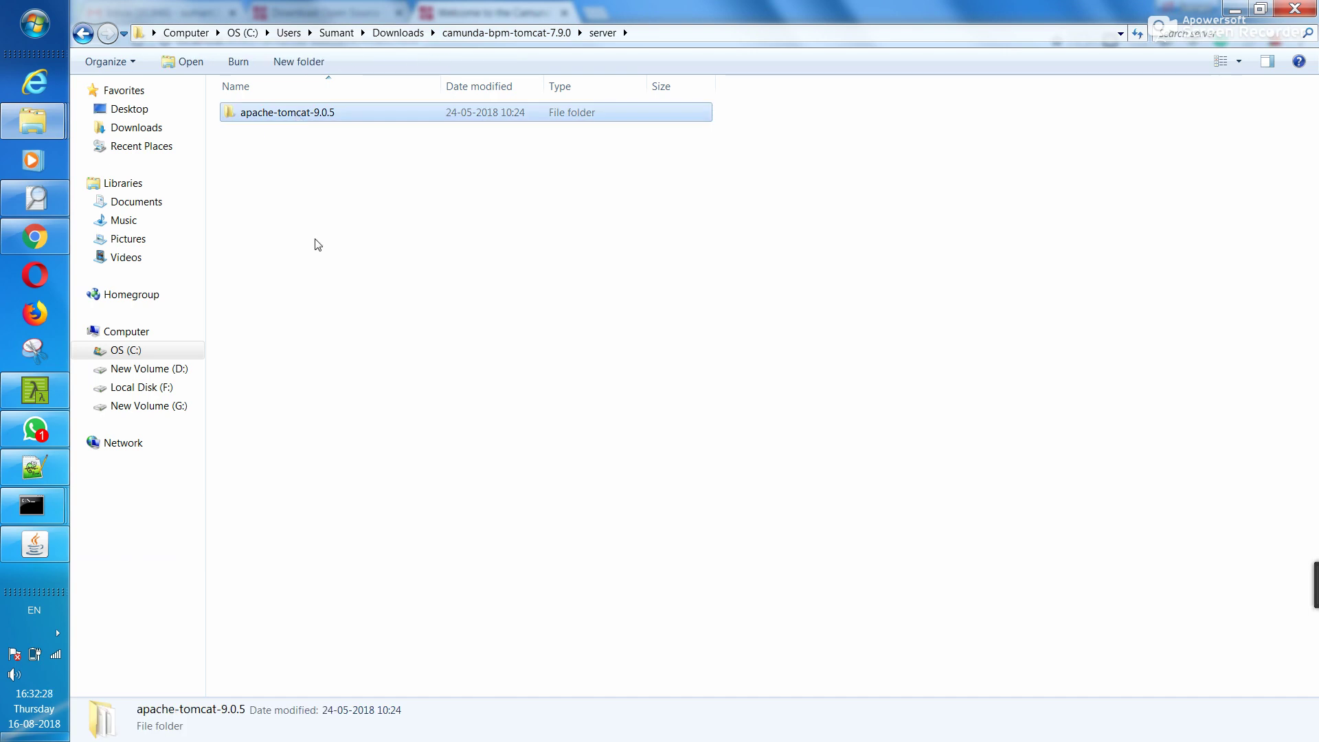
pyautogui.doubleClick(279, 114)
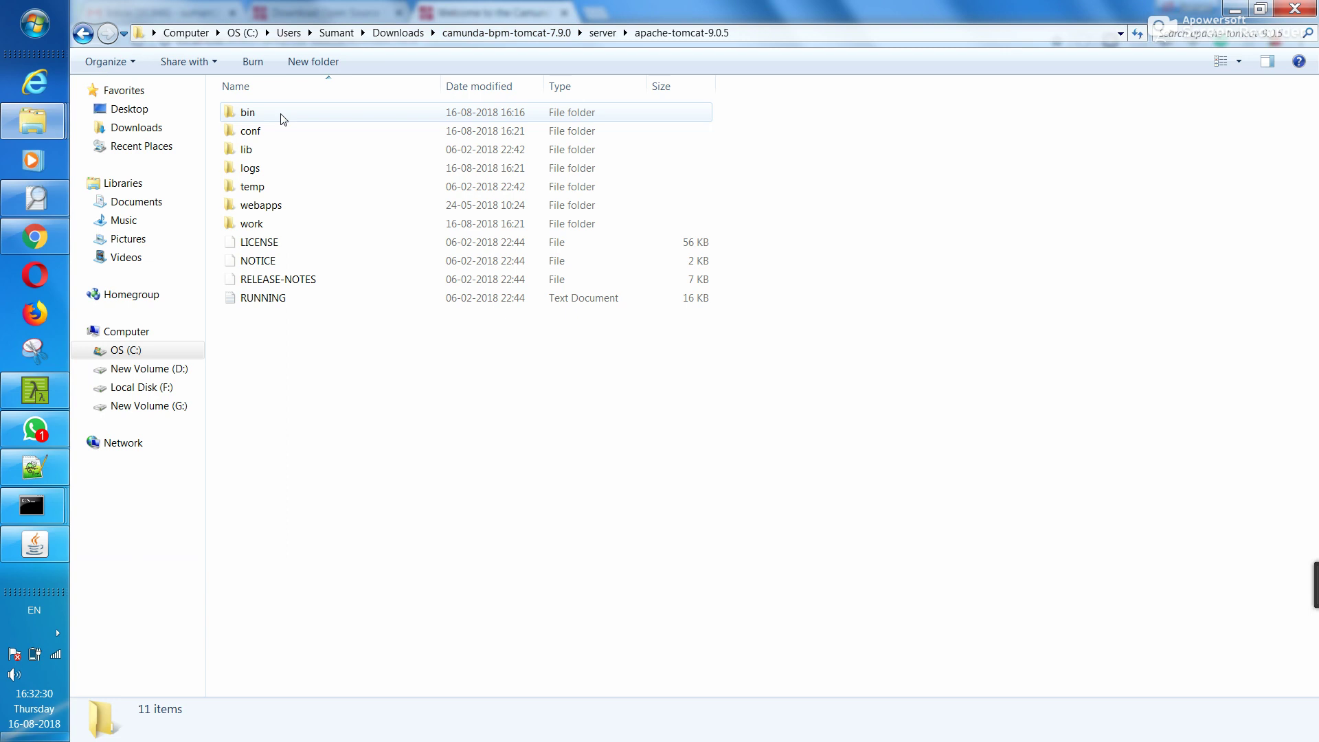
pyautogui.press('super+Down')
pyautogui.click(323, 190)
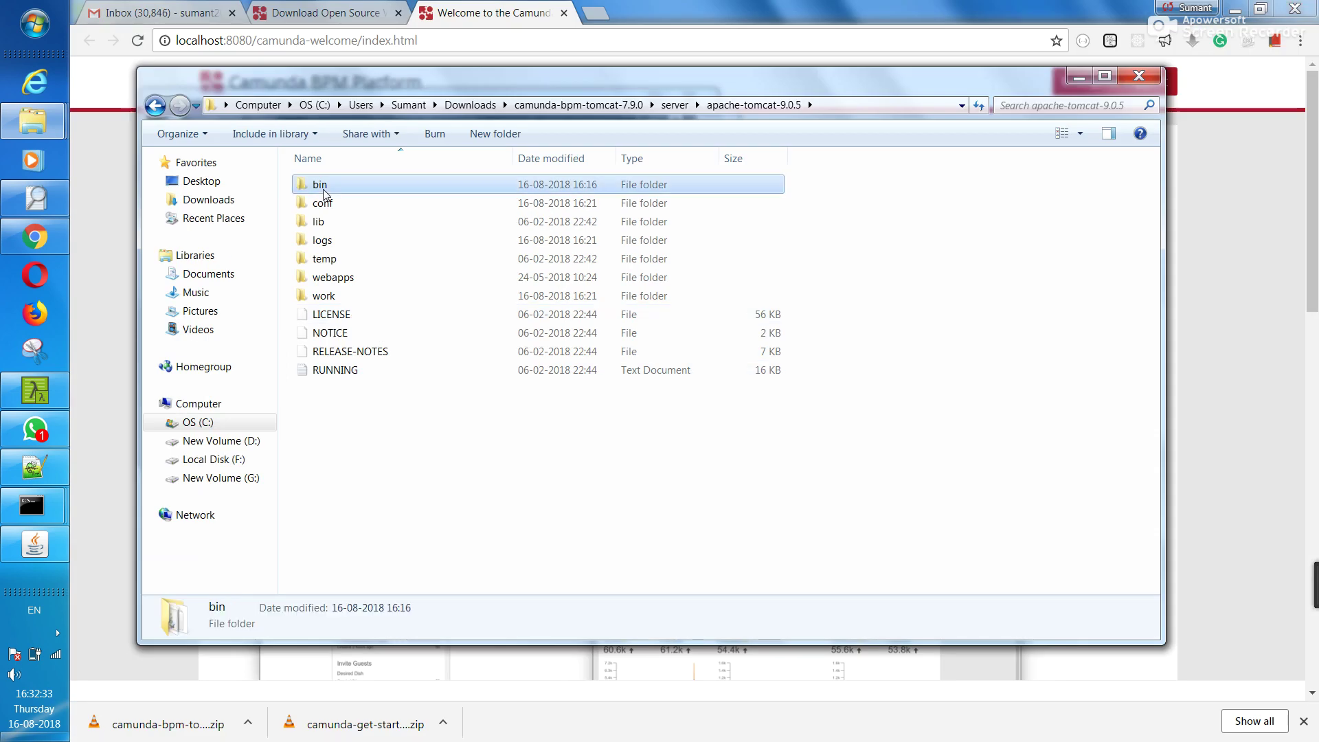
pyautogui.doubleClick(323, 189)
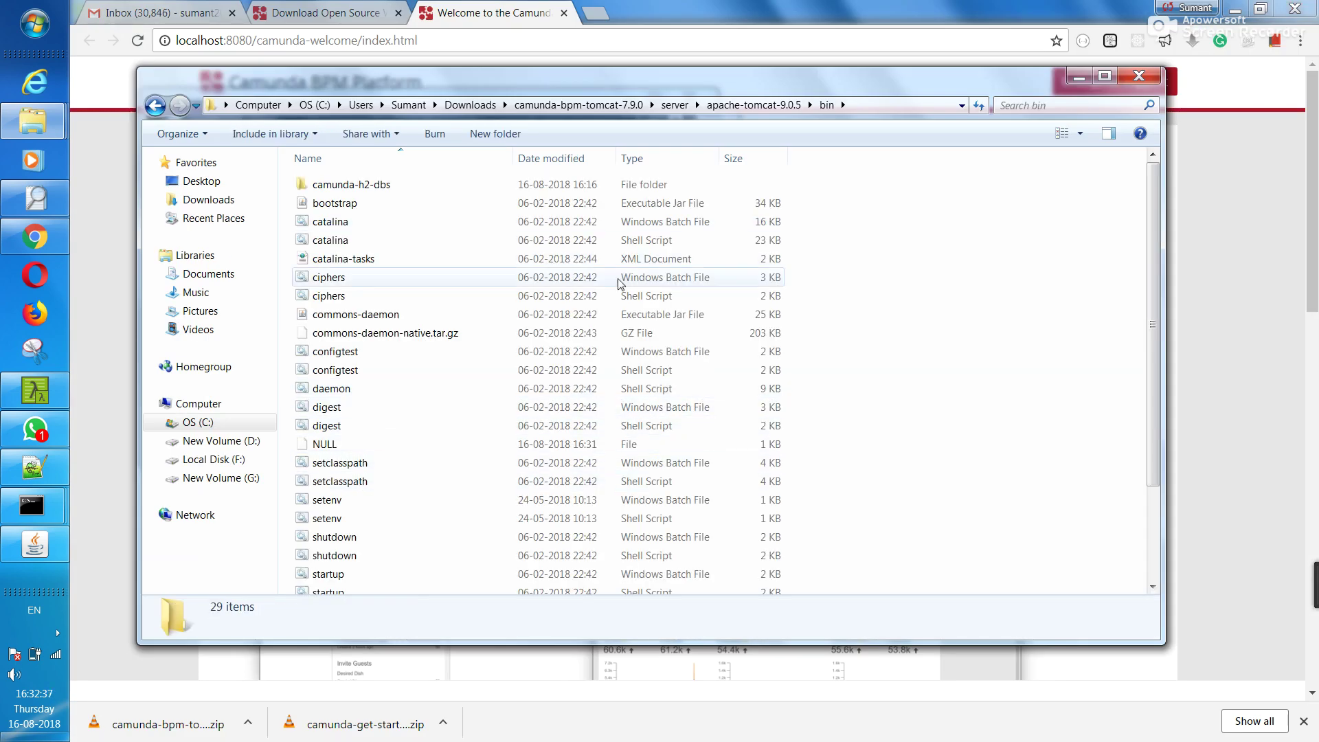
# Step: Sort bin by type, select startup.bat, then return to camunda-bpm-tomcat-7.9.0 and select start-camunda.bat
pyautogui.click(659, 158)
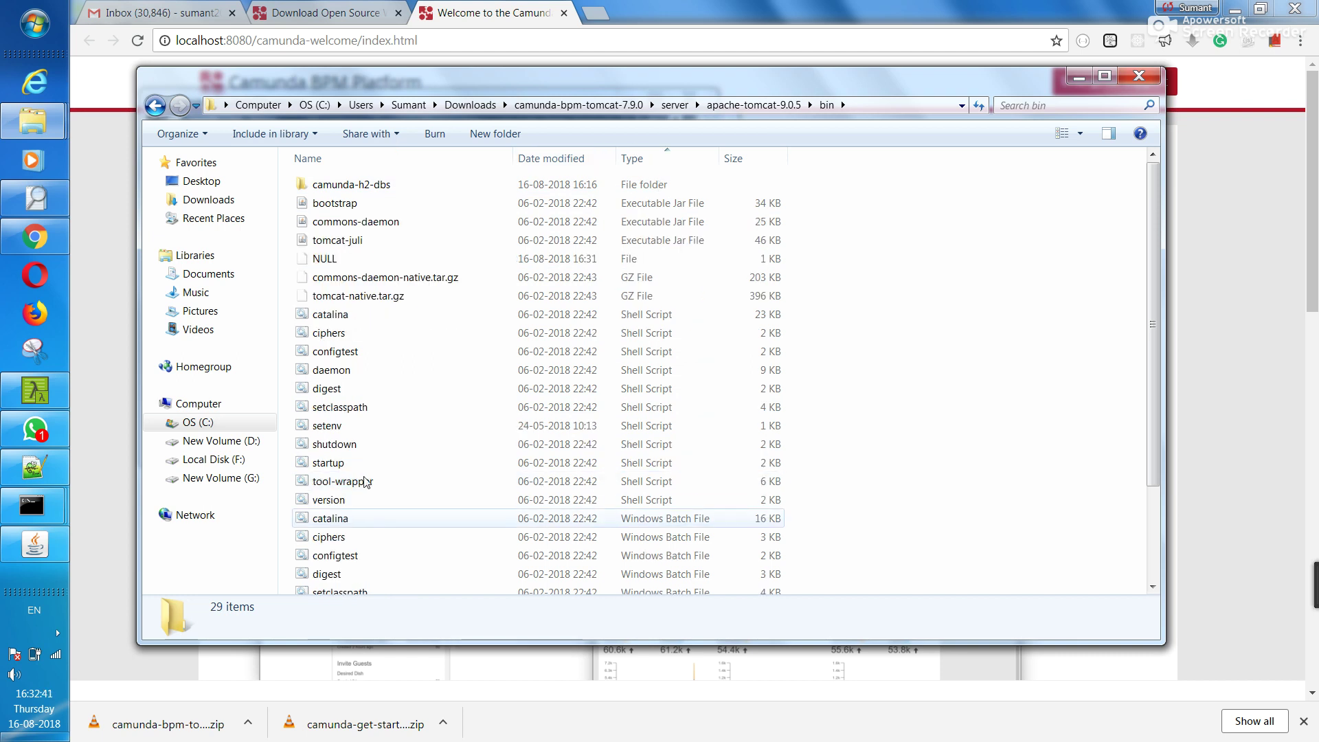
pyautogui.doubleClick(335, 466)
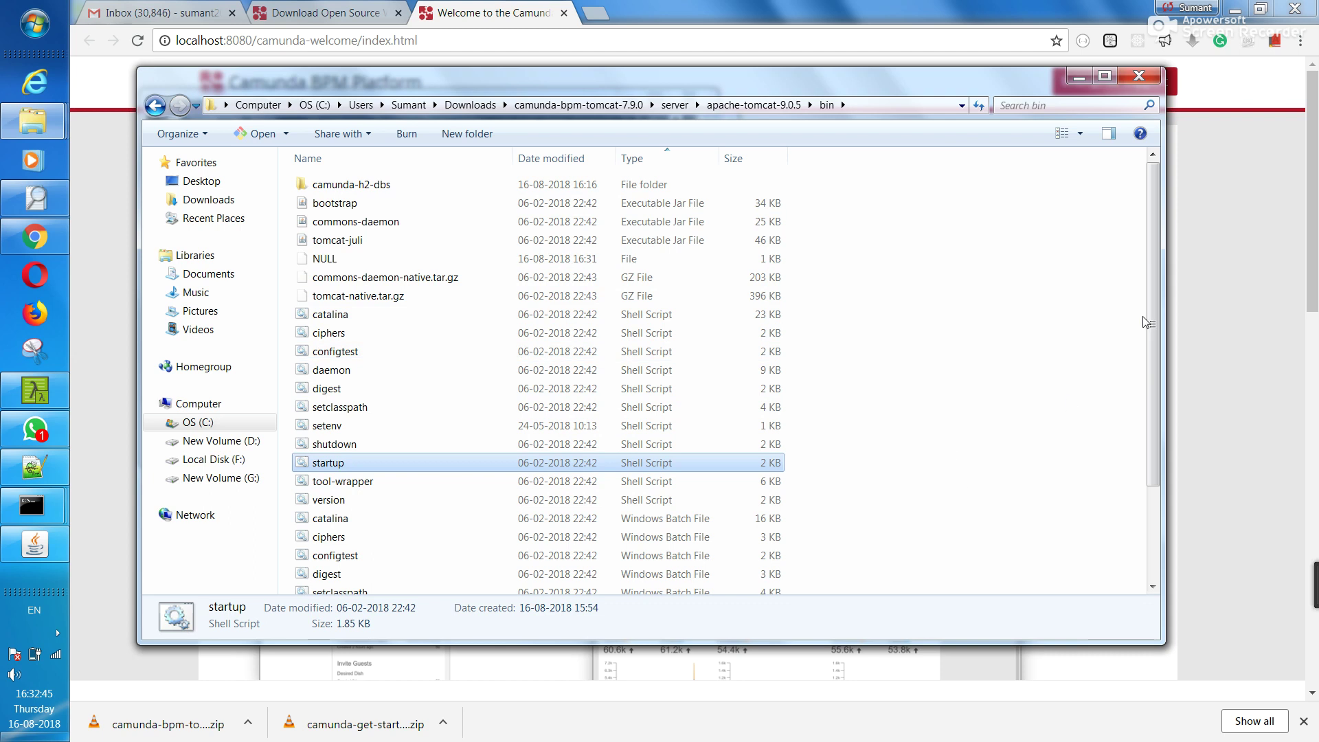
pyautogui.moveTo(1152, 325); pyautogui.dragTo(1148, 443)
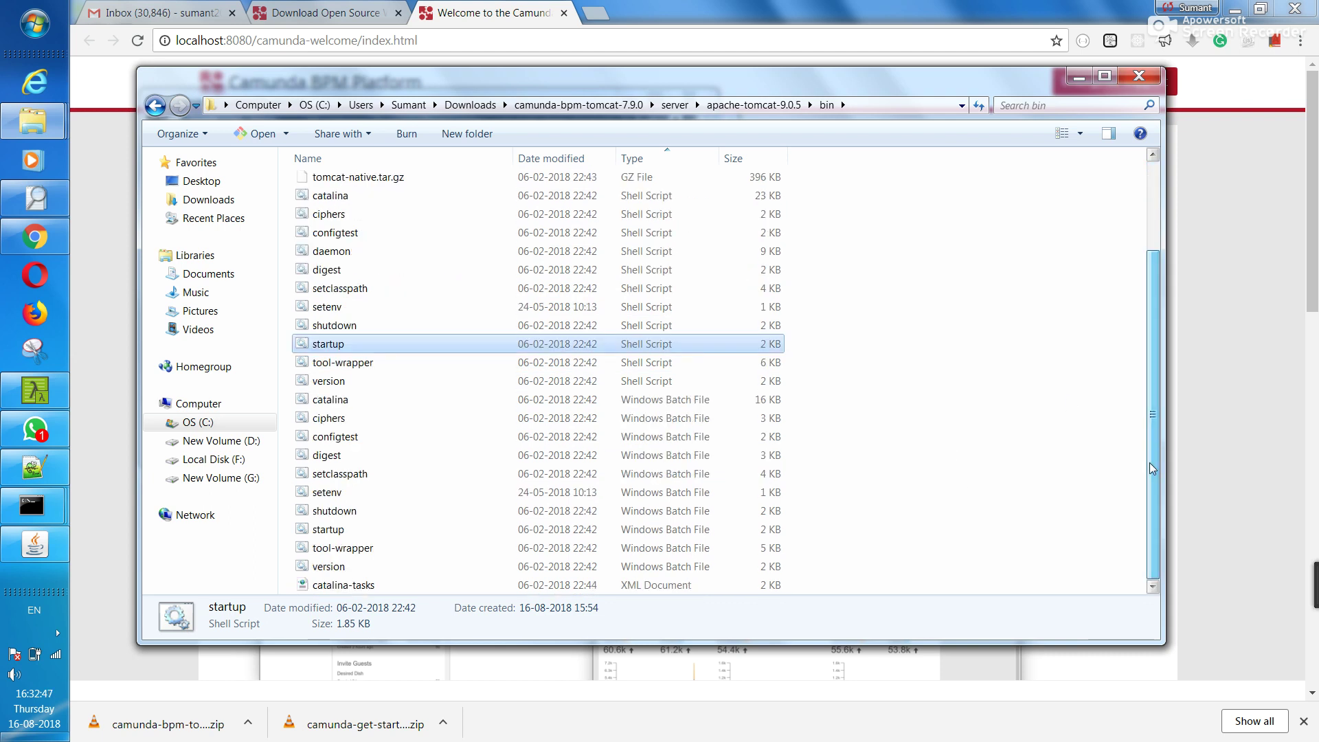
pyautogui.click(332, 531)
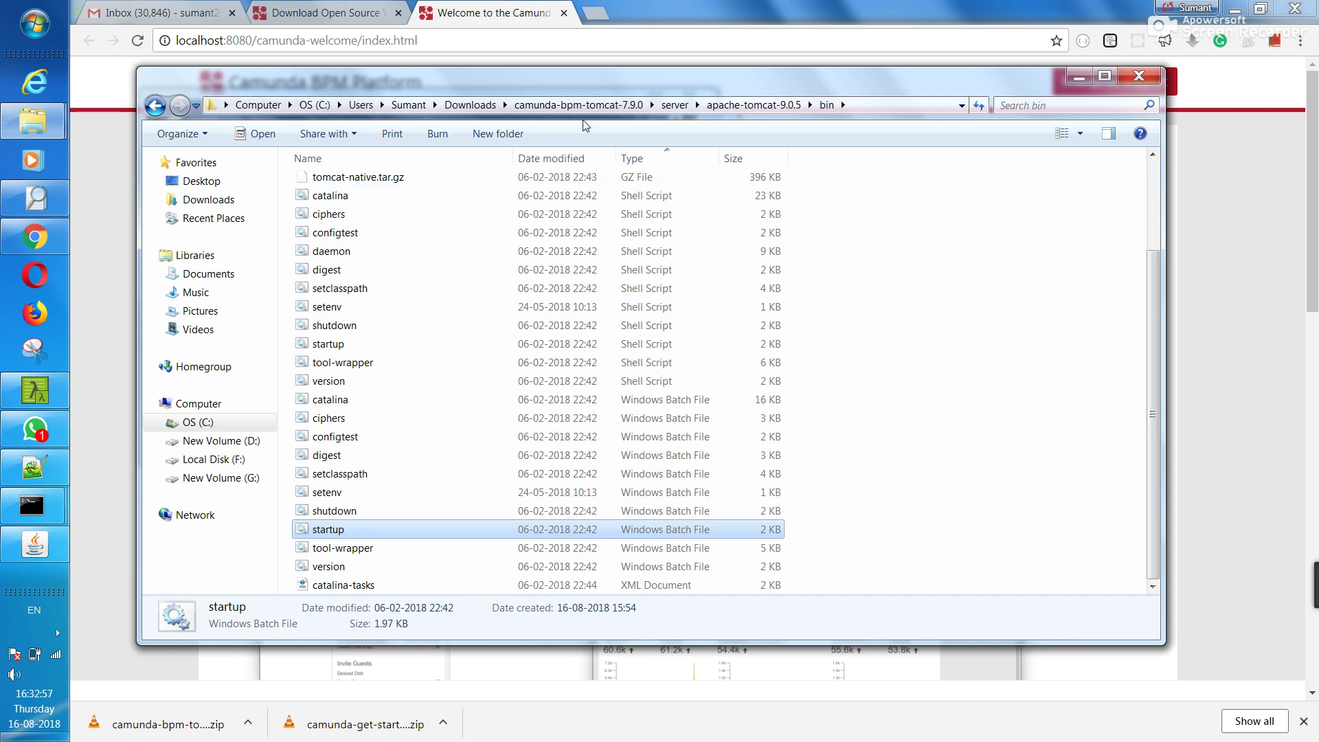
pyautogui.click(601, 106)
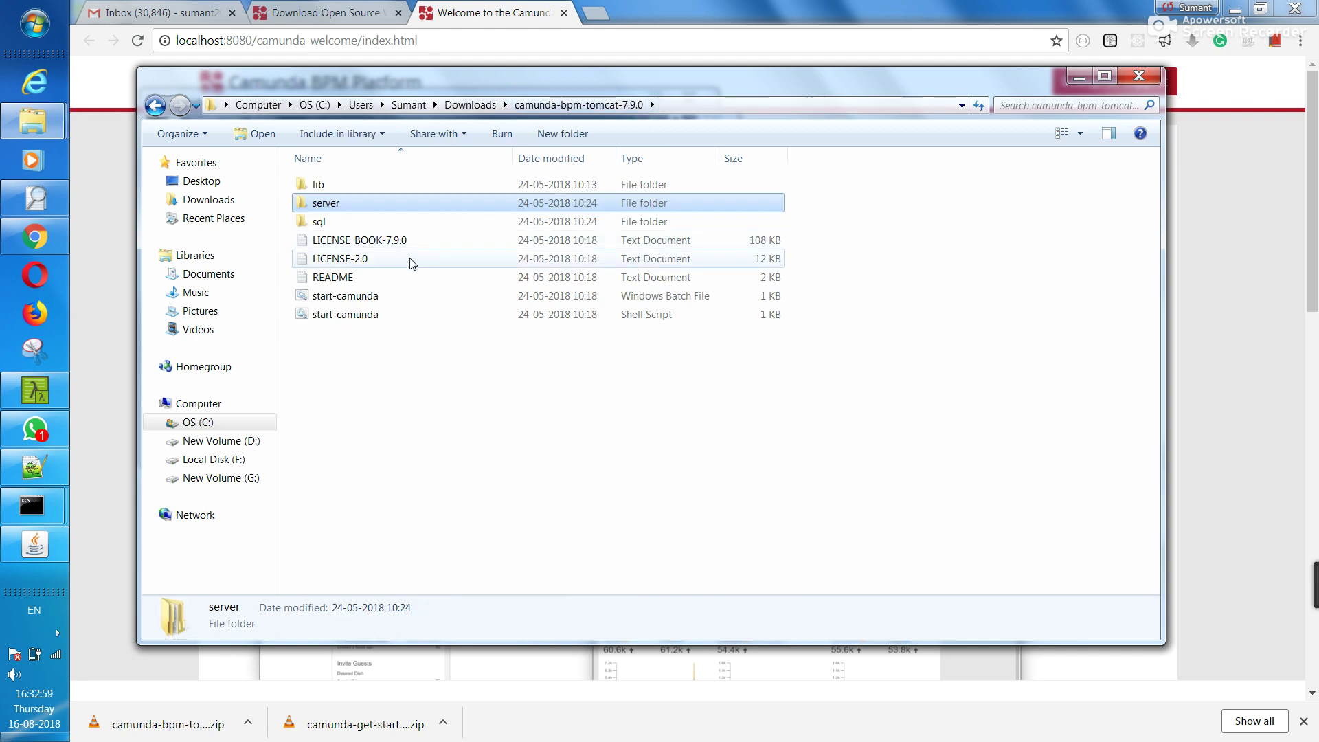
pyautogui.click(363, 297)
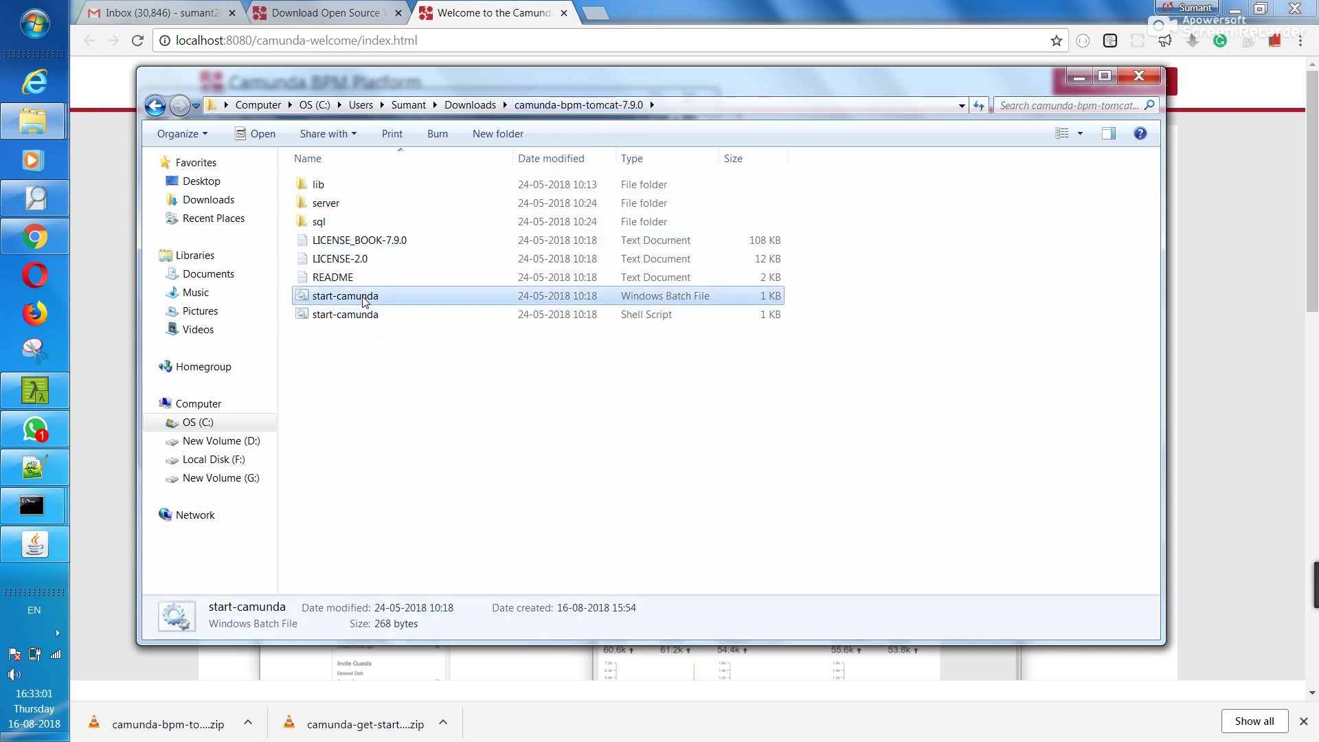
# Step: Open start-camunda.bat with Edit with Notepad++ from its context menu
pyautogui.rightClick(363, 301)
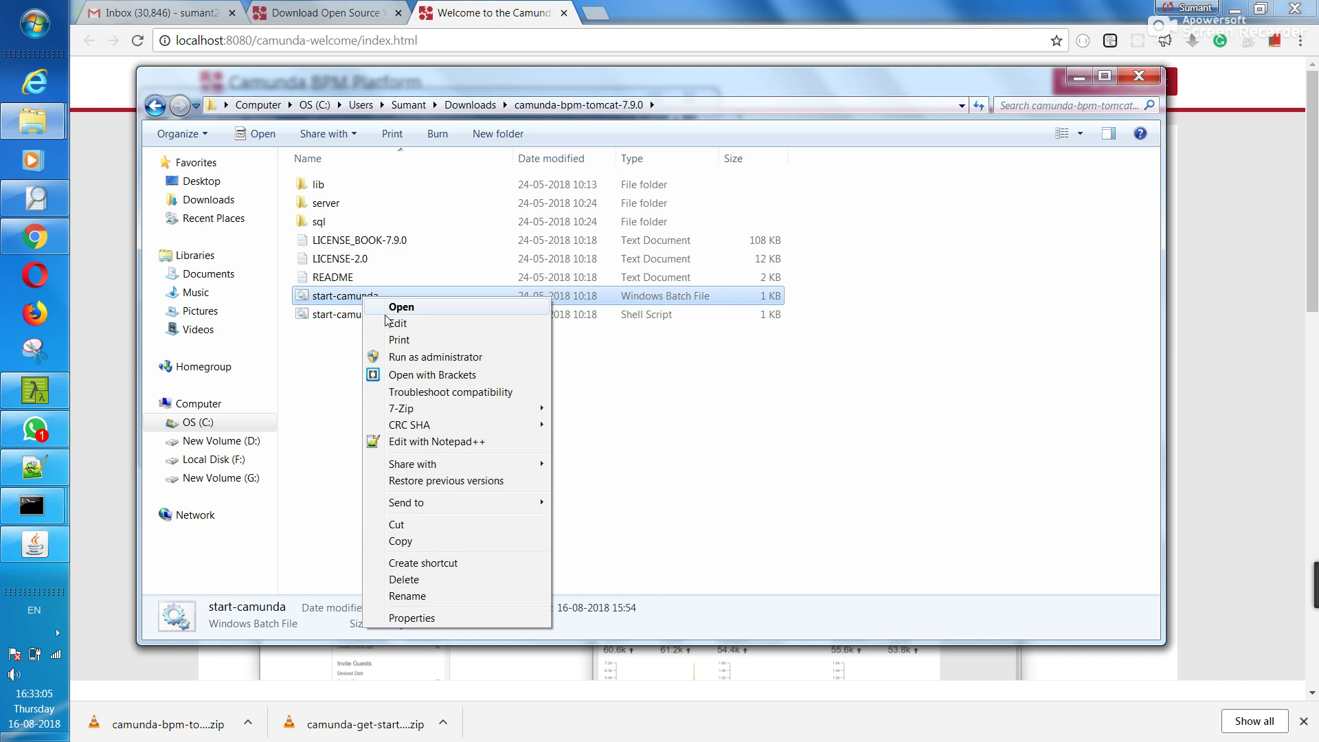
pyautogui.click(423, 447)
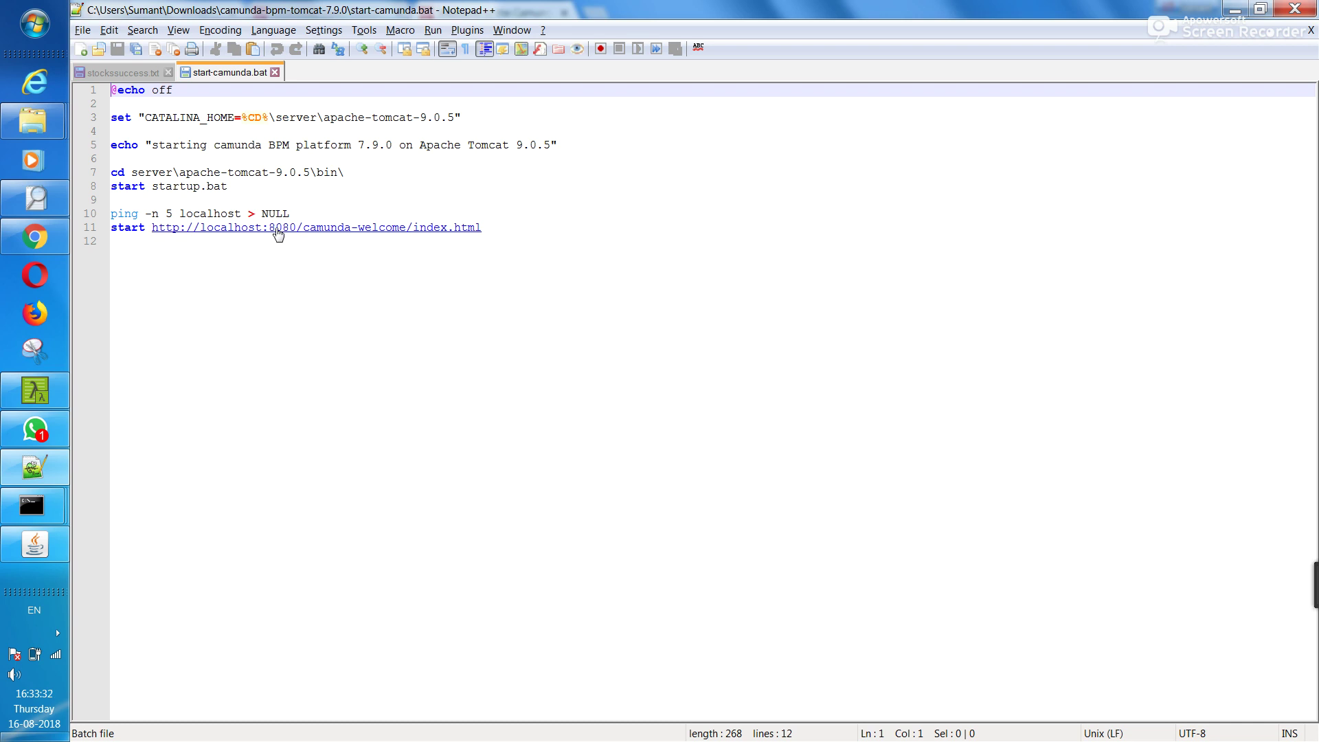
# Step: Switch to Chrome's localhost:8080 welcome page, browse to Documentation and Forum, then head back toward the Tomcat console
pyautogui.hotkey('alt', 'Tab')
pyautogui.hotkey('alt', 'Tab')
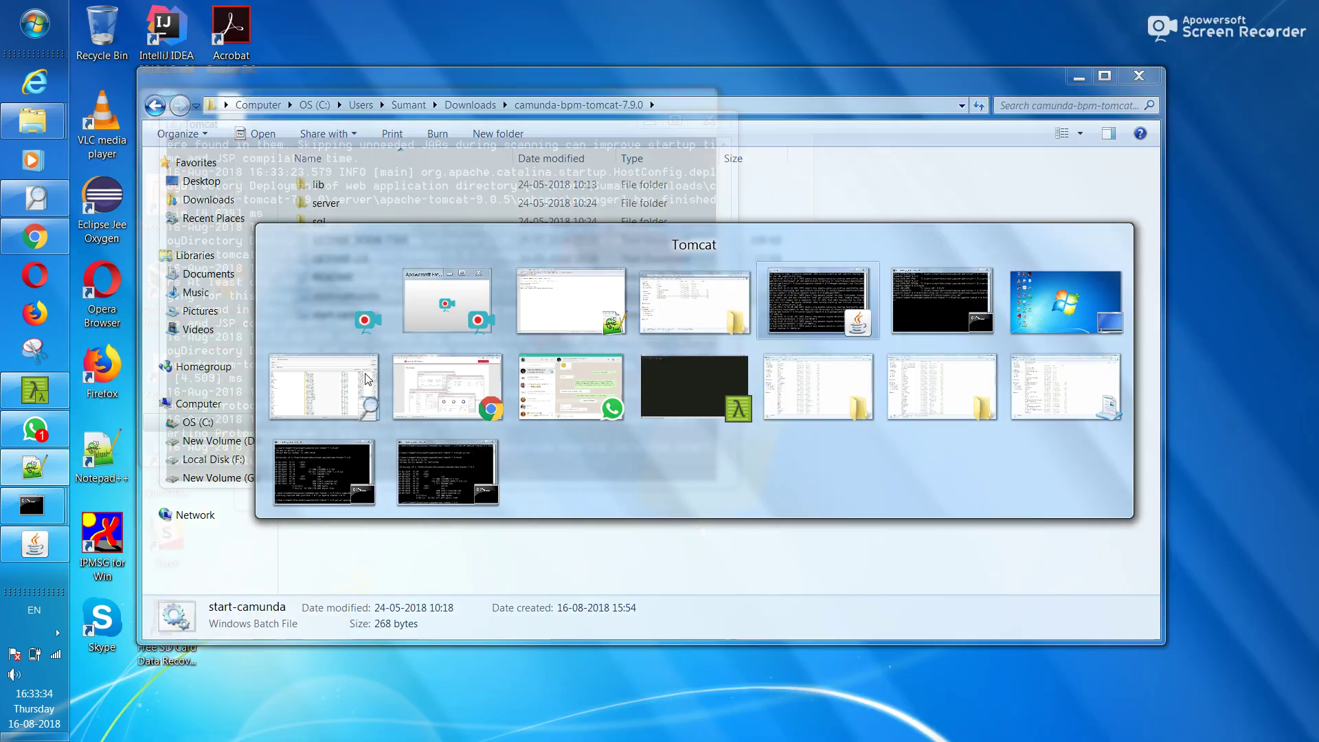
pyautogui.hotkey('alt', 'Tab')
pyautogui.hotkey('alt', 'Tab')
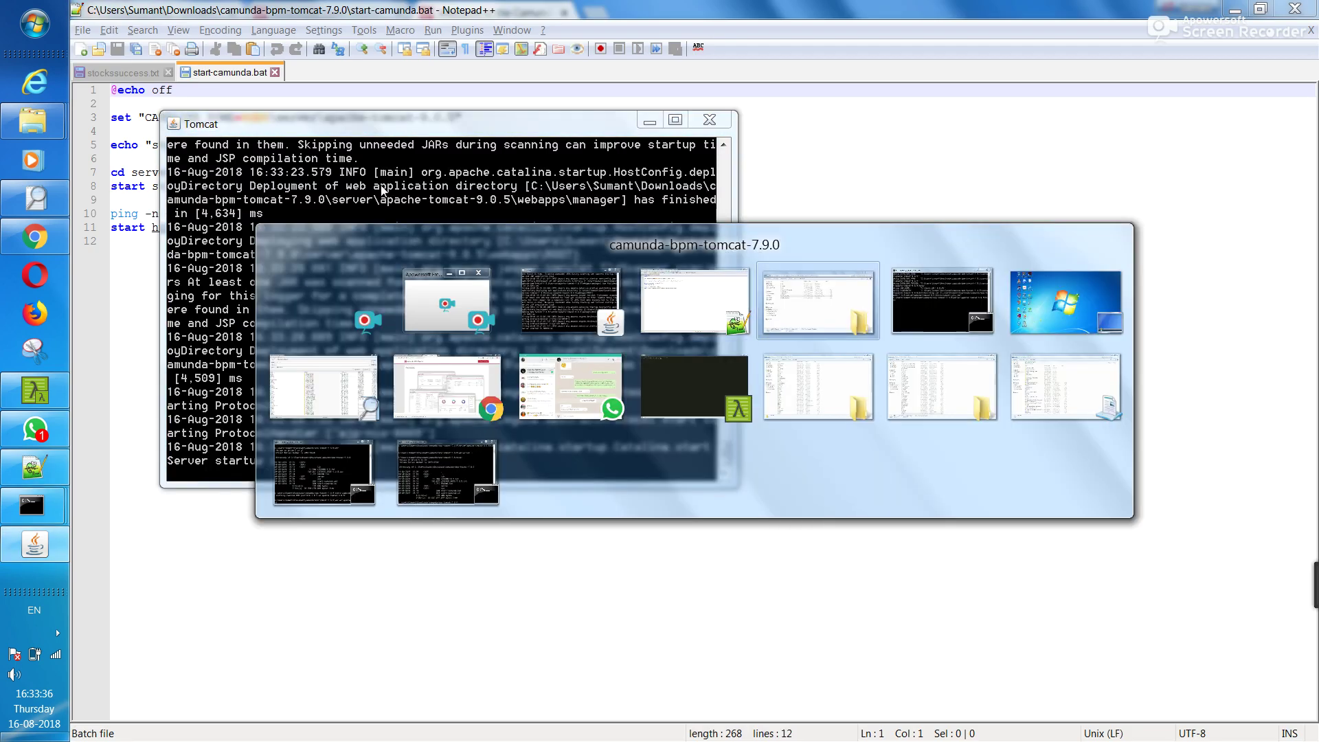
pyautogui.hotkey('alt', 'Tab')
pyautogui.hotkey('alt', 'Tab')
pyautogui.hotkey('alt', 'Tab')
pyautogui.hotkey('alt', 'Tab')
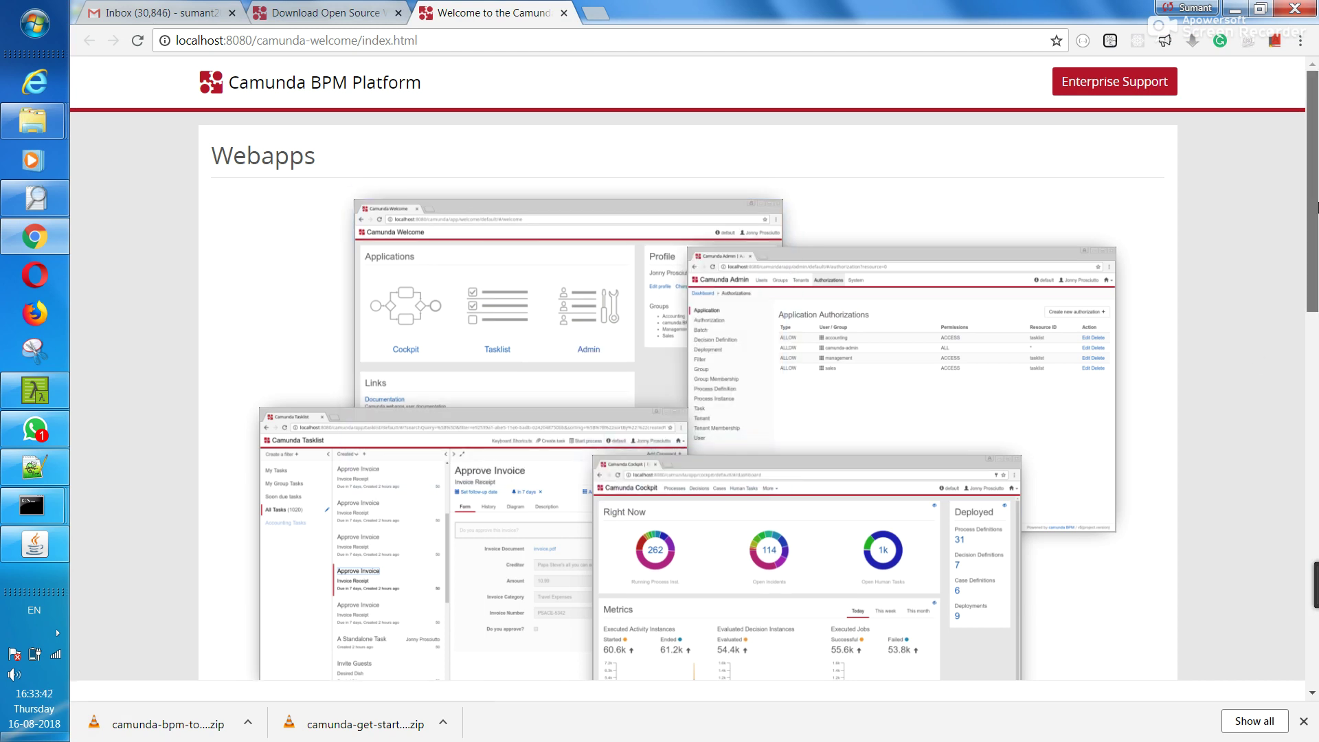
pyautogui.moveTo(1316, 206); pyautogui.dragTo(1313, 624)
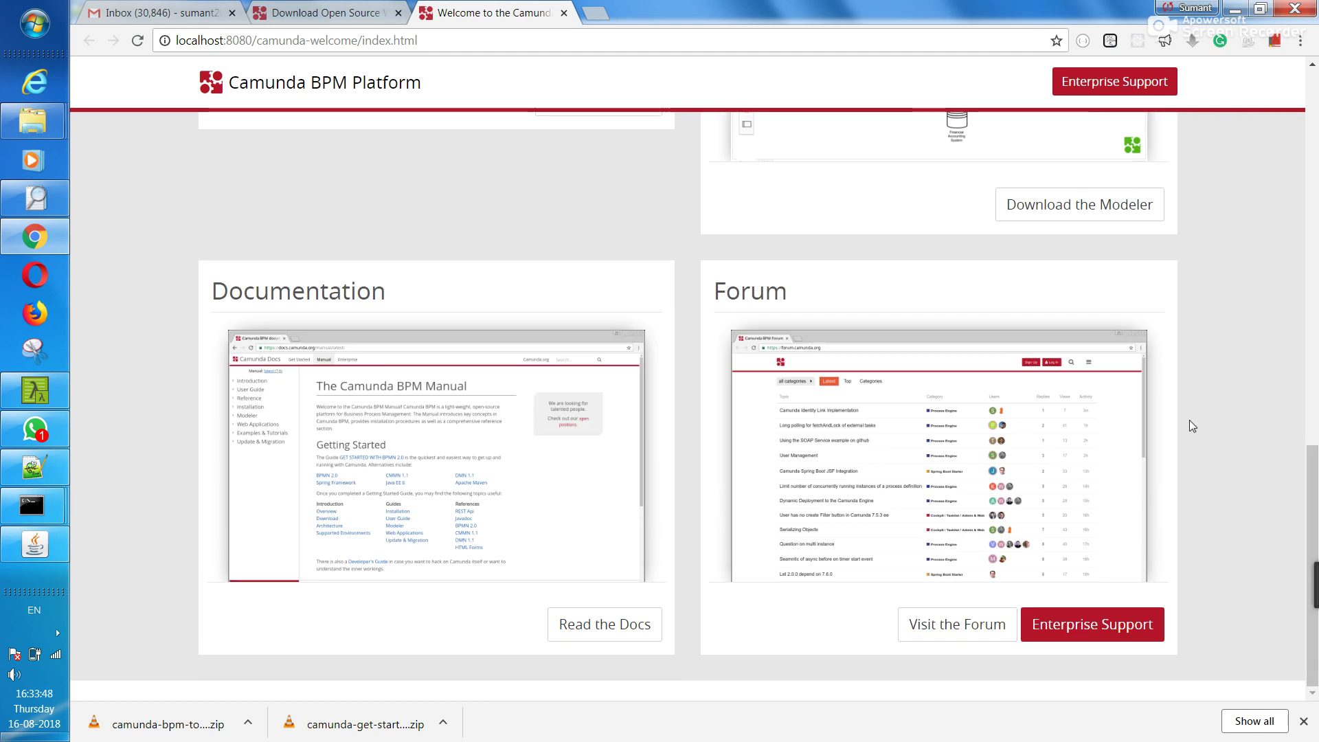
pyautogui.hotkey('alt', 'Tab')
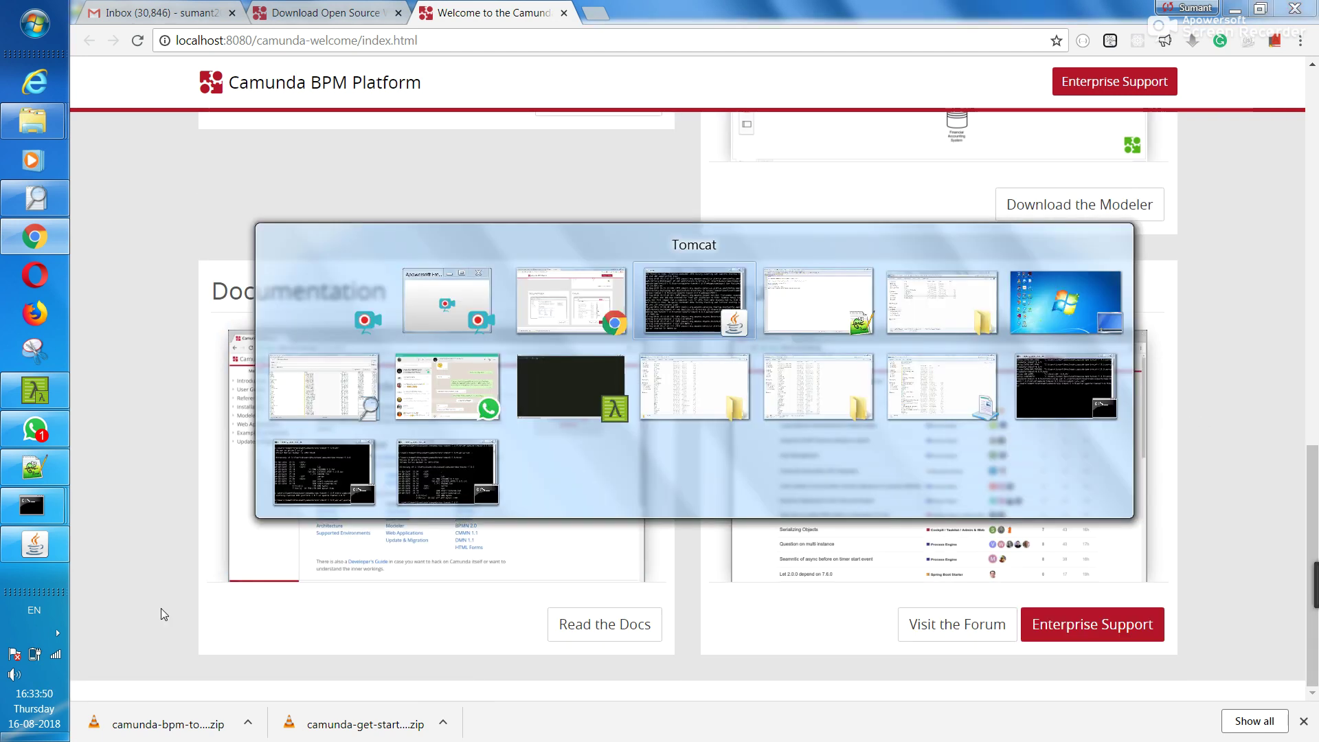